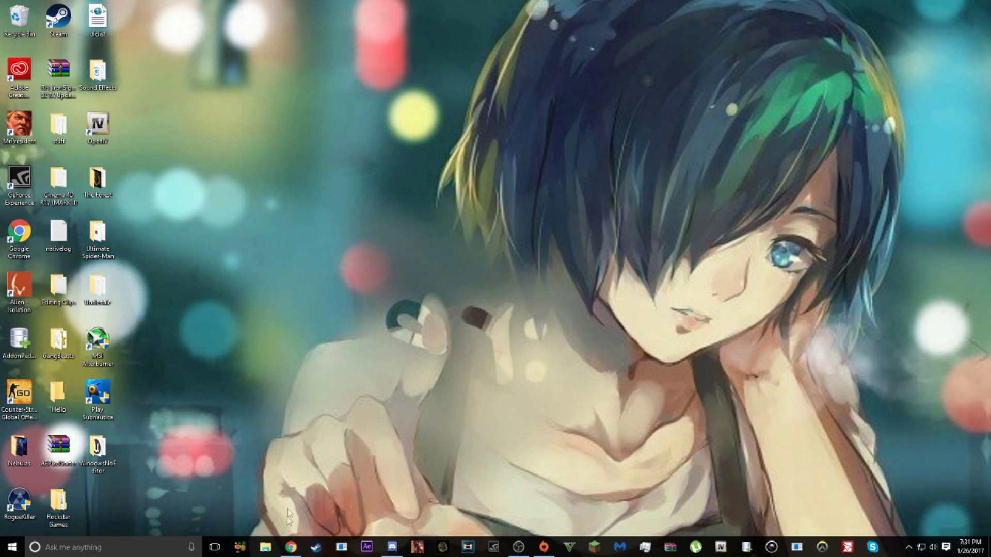
- Switch to Chrome and play the One Punch Man AMV "Blue Friends" on YouTube to examine its transition
click(290, 547)
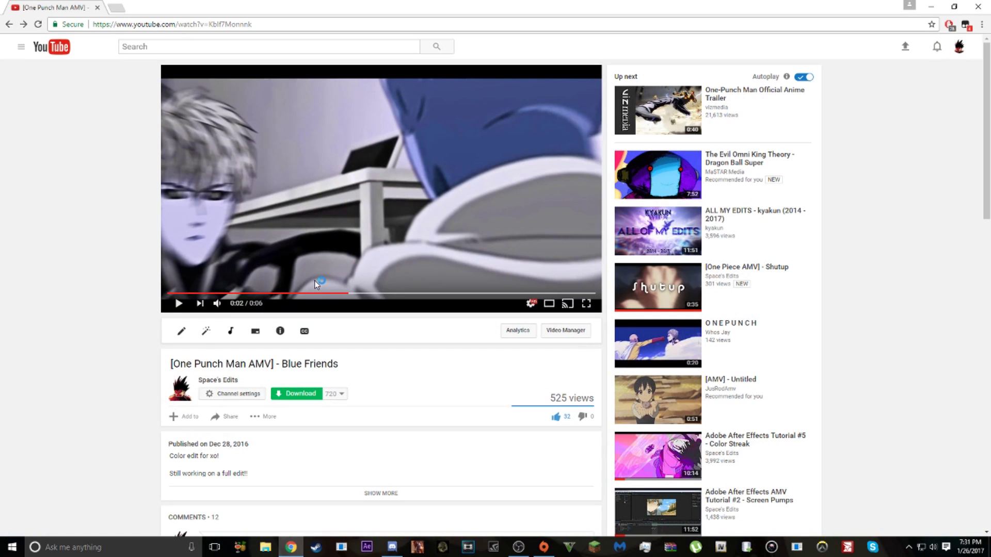
drag(312, 293, 273, 294)
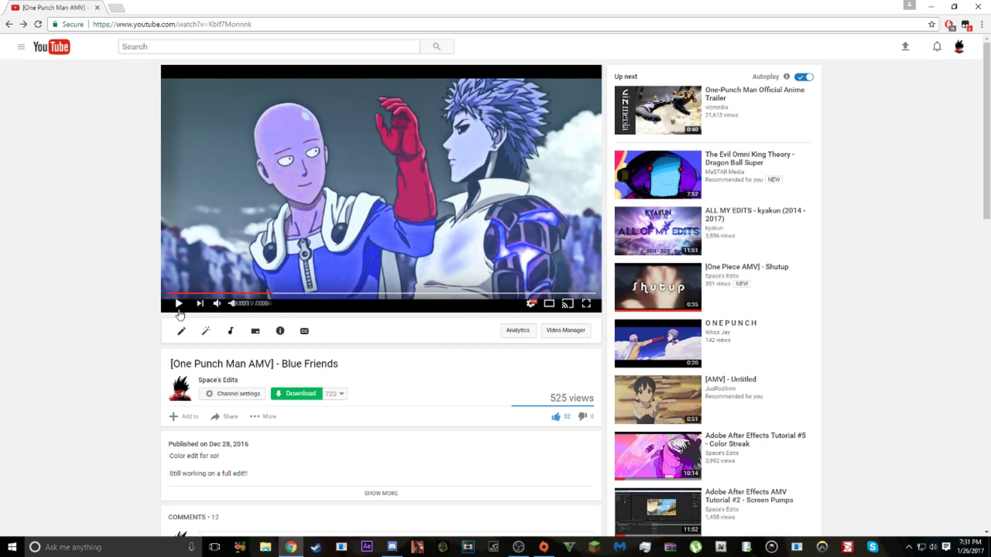
click(178, 306)
mouse_move(299, 292)
mouse_down()
mouse_move(260, 293)
mouse_move(283, 294)
mouse_up()
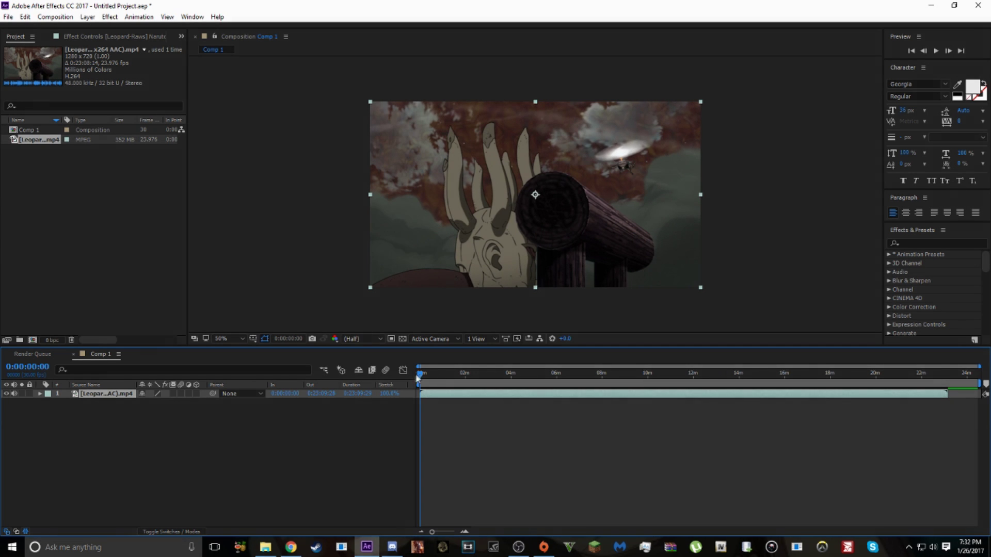
- Split the footage layer where the shot of the masked, silver-haired ninja begins and delete the part before it
drag(416, 379, 573, 461)
click(465, 532)
triple_click(464, 532)
drag(573, 375, 447, 400)
key(ctrl+shift+d)
click(578, 402)
key(Delete)
- Move the remaining footage layer so that it starts at 0:00:00:00 in Comp 1
key(Home)
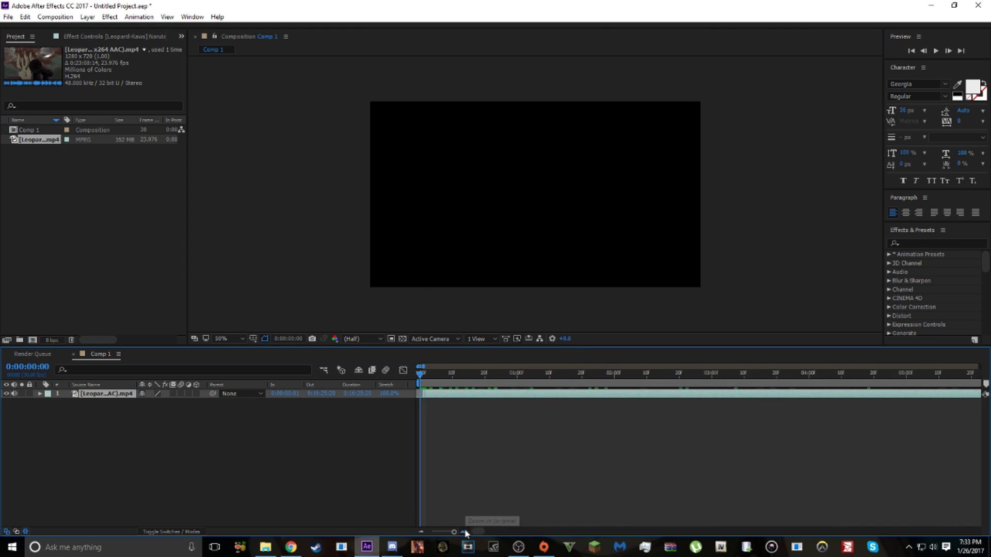
click(465, 531)
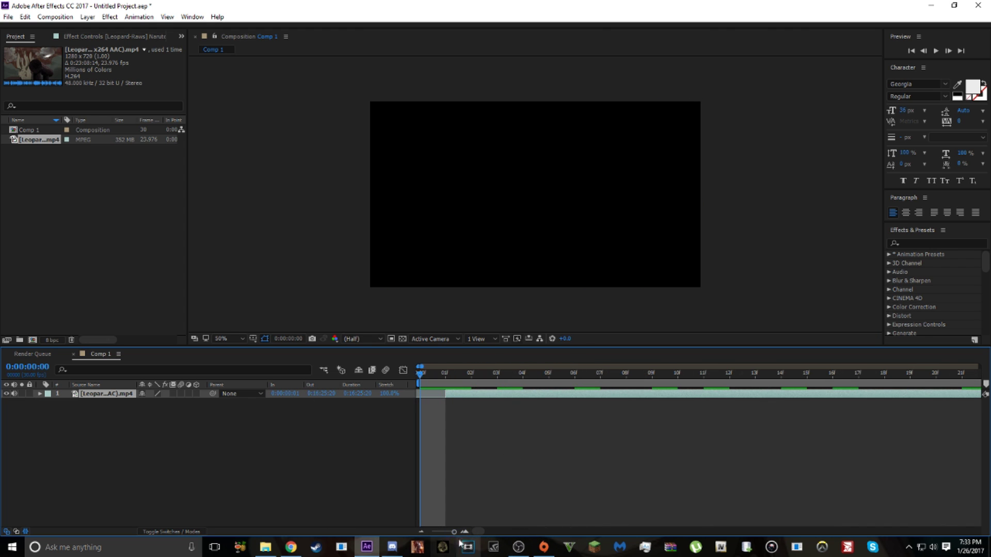
drag(507, 398, 474, 396)
- Split the footage layer at 0:00:00:20, near the end of the hand-sign shot
drag(422, 375, 934, 372)
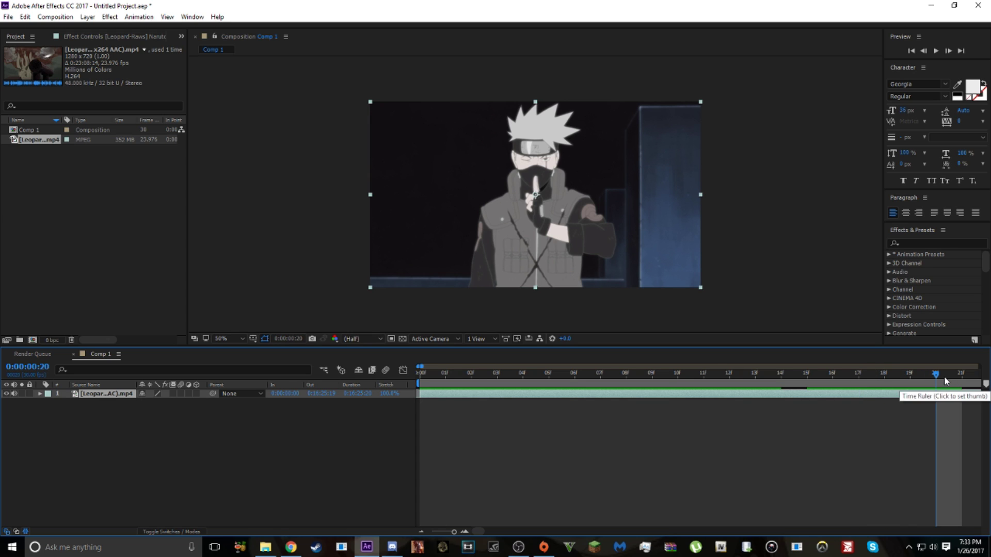
click(924, 372)
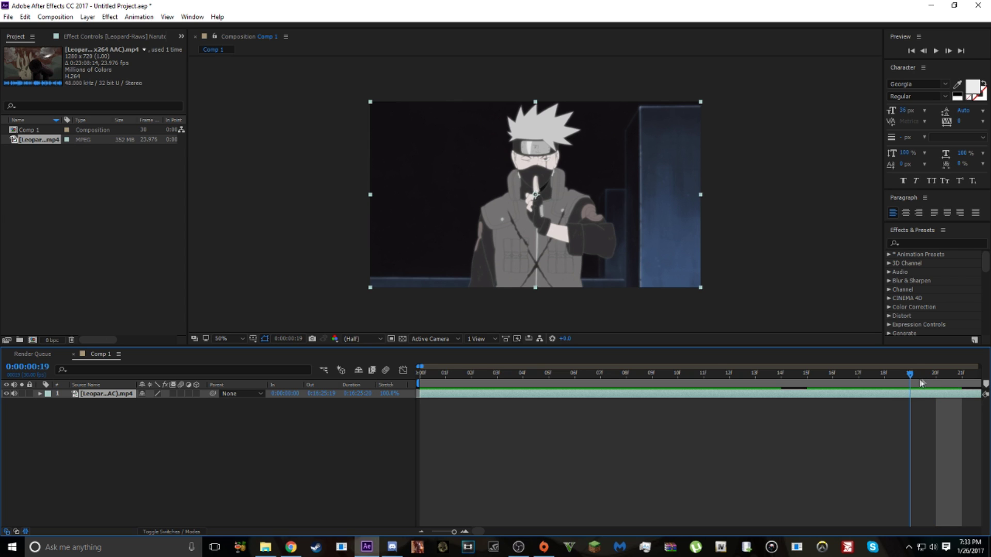
click(935, 373)
key(ctrl+shift+d)
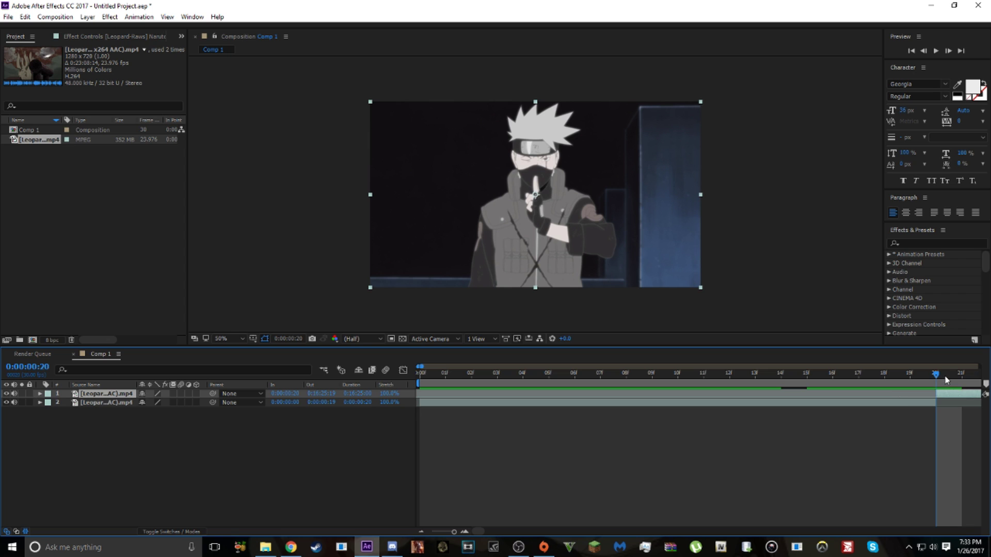
- Split the second clip at 0:00:02:22, where the figure is seen from behind, and delete the section before it
drag(961, 372, 985, 371)
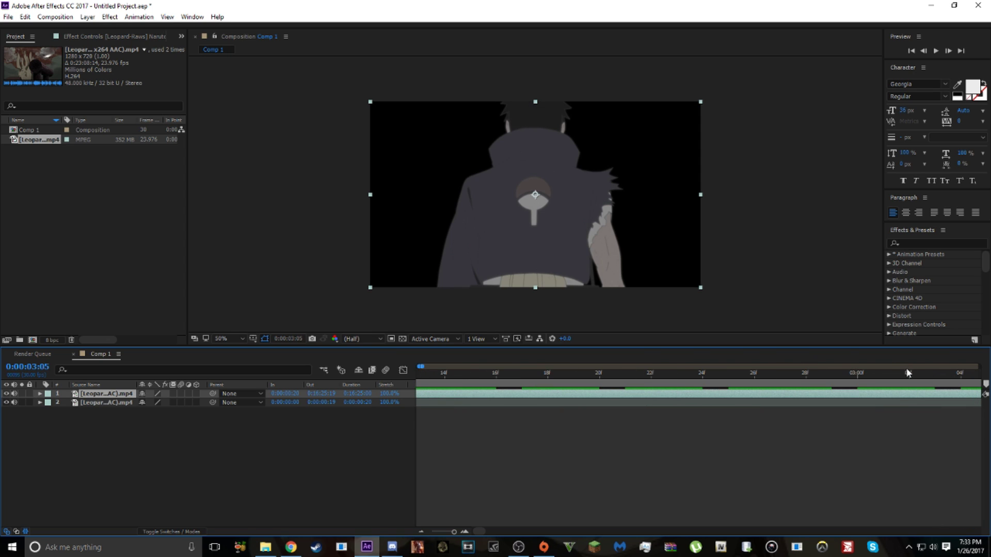
drag(906, 373, 656, 395)
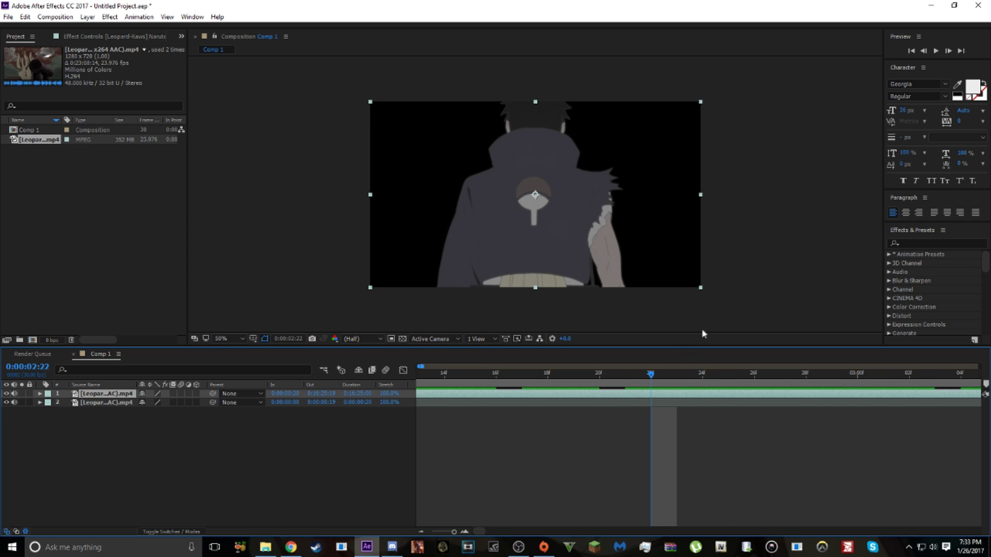
key(ctrl+shift+d)
click(633, 404)
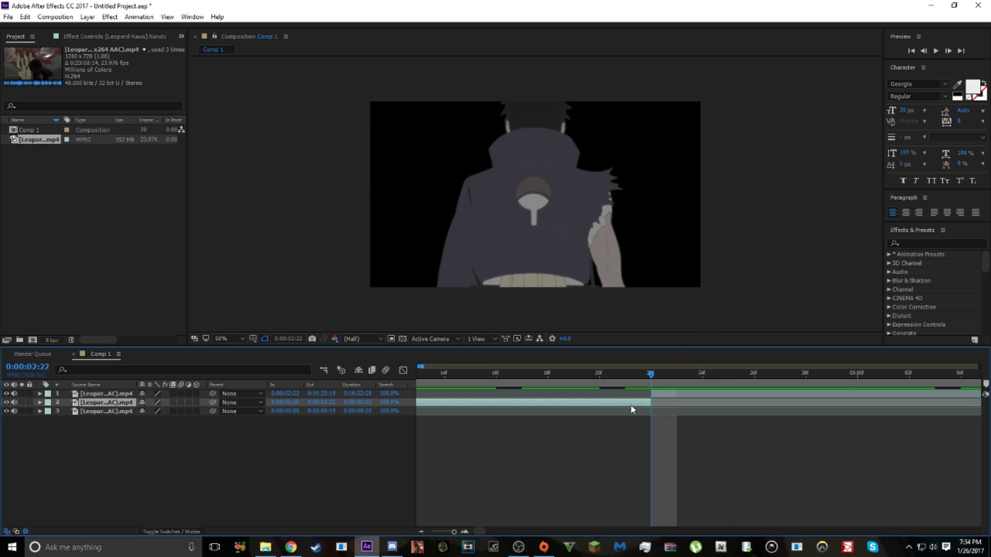
key(Delete)
- Move the clip of the figure seen from behind to 0:00:00:20, directly after the first clip, and scrub across the cut
drag(654, 395, 586, 421)
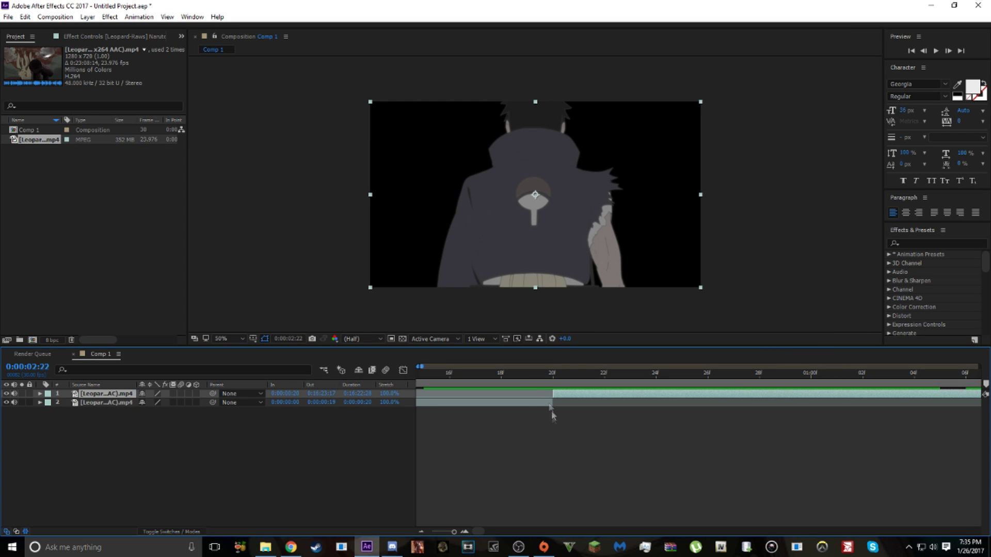
drag(537, 379, 144, 371)
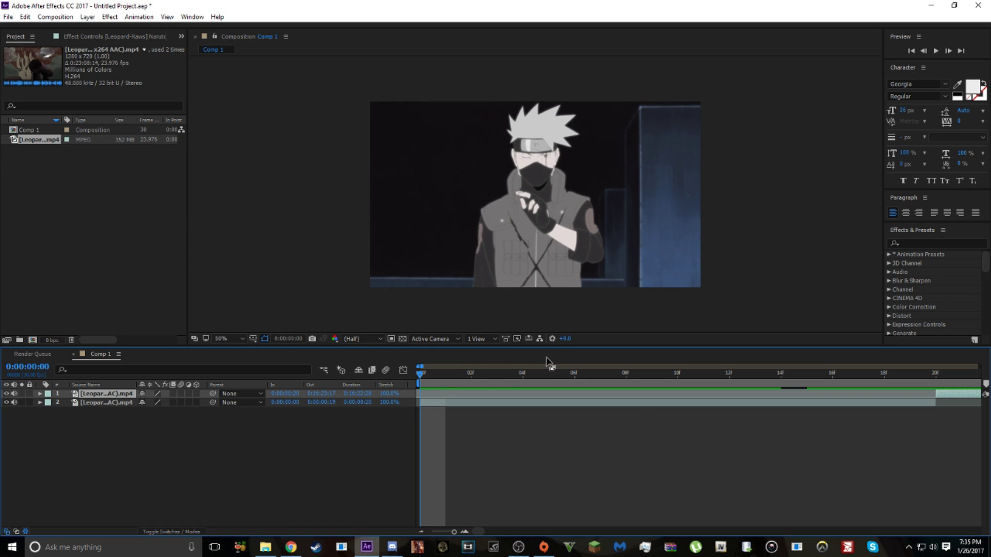
drag(421, 379, 933, 396)
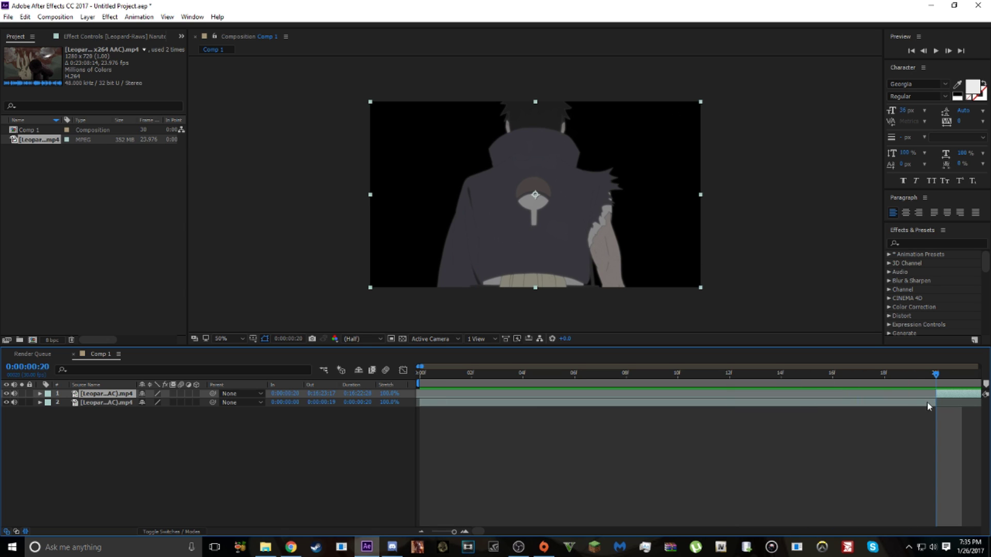
- Select the first clip, step back ten frames to 0:00:00:10, and mute the audio of both layers
click(927, 403)
click(924, 51)
click(924, 51)
click(924, 51)
click(924, 51)
click(924, 52)
click(924, 51)
click(924, 51)
click(924, 51)
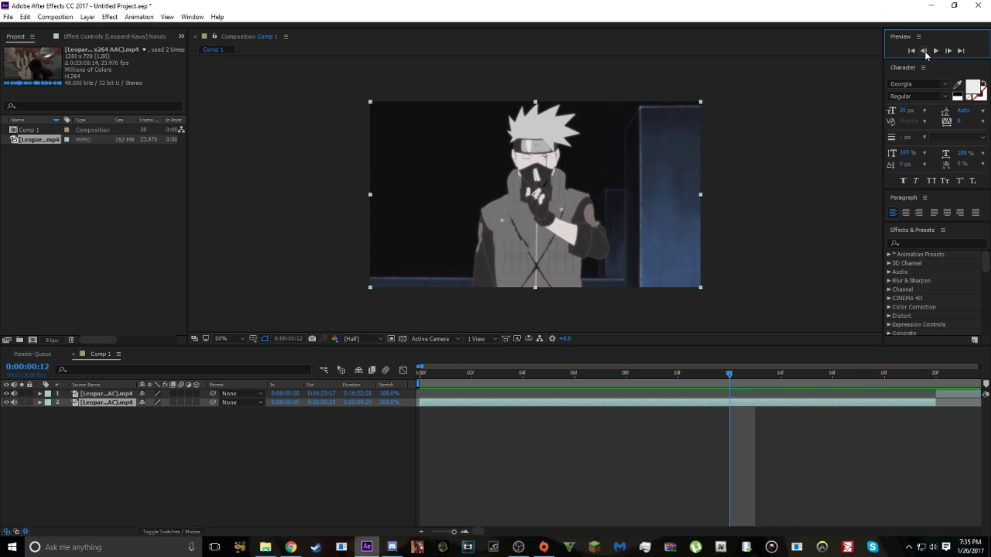
click(923, 51)
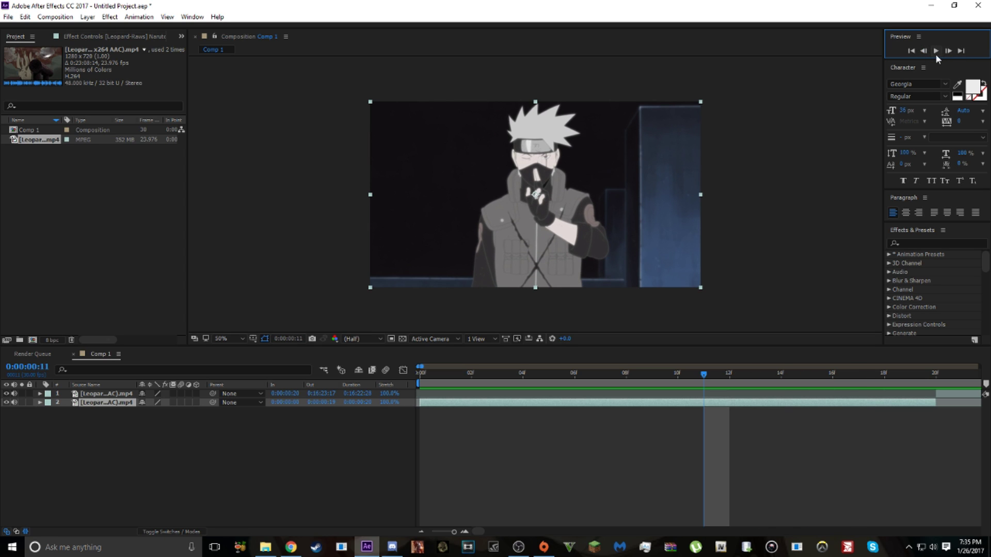
click(923, 51)
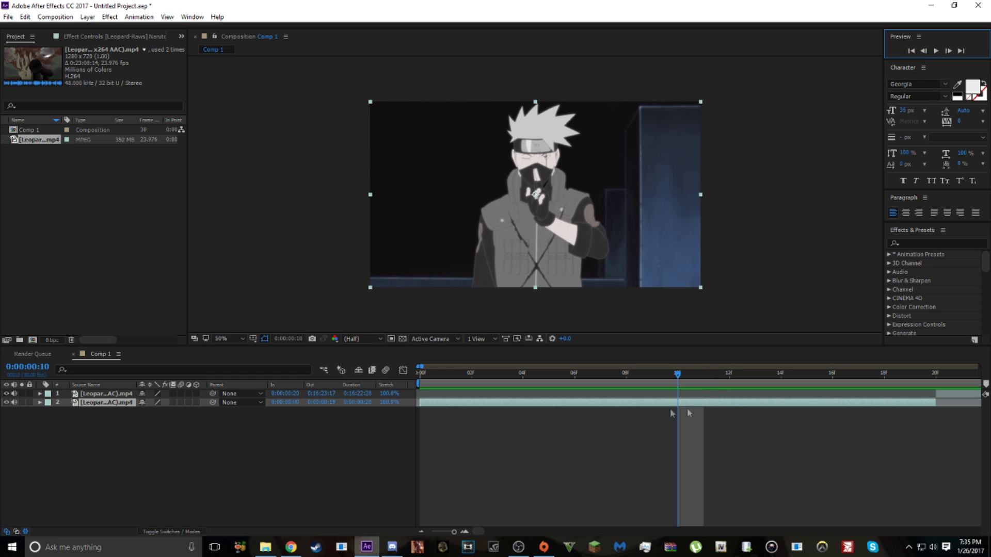
click(14, 403)
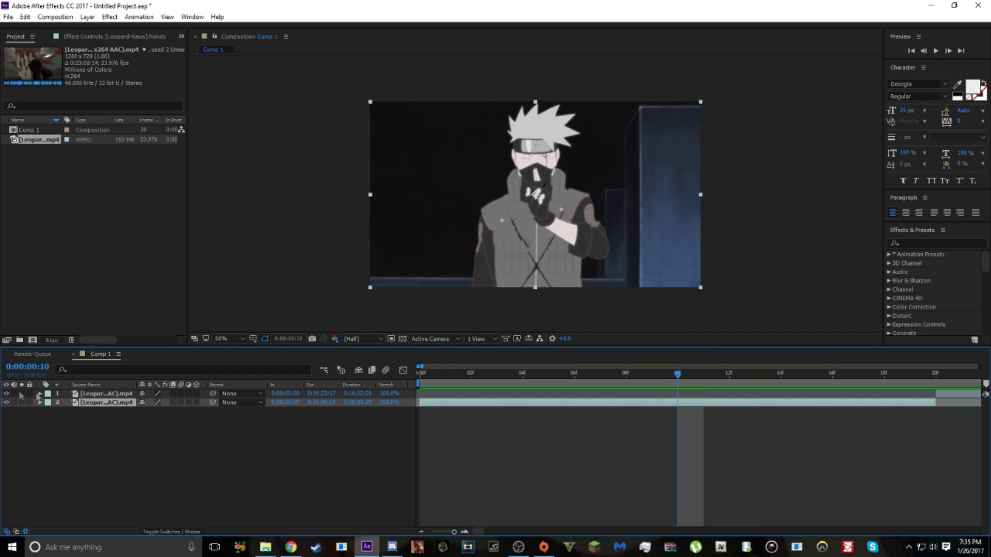
- Apply Motion Tile to the first clip with Mirror Edges on, output width 490 and output height 420
click(942, 243)
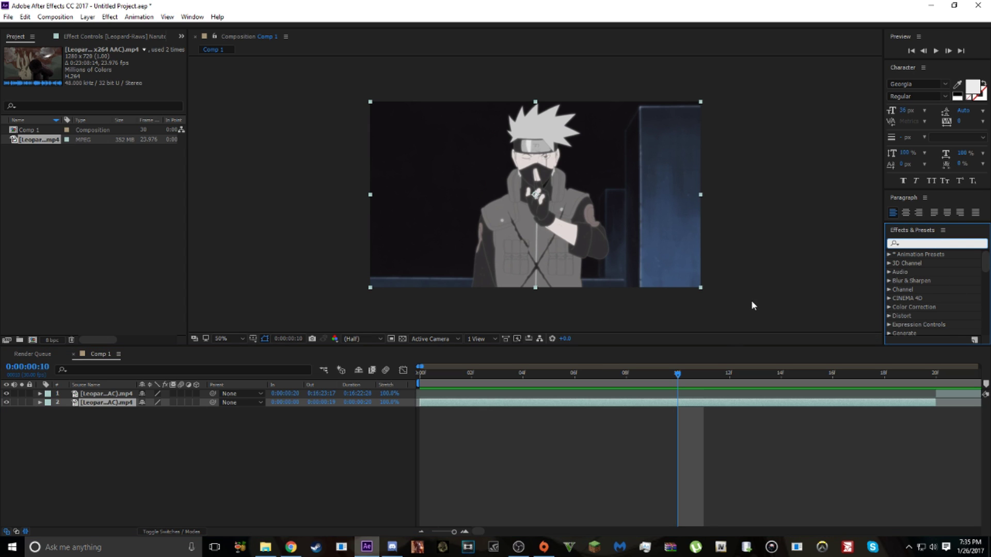
text(motiont )
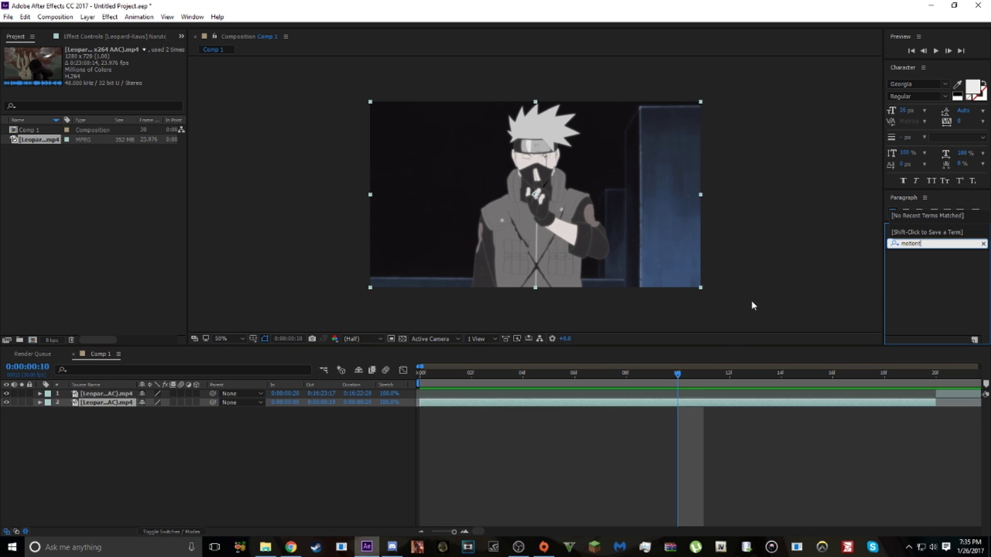
text(t)
key(BackSpace)
key(BackSpace)
key(BackSpace)
text(til)
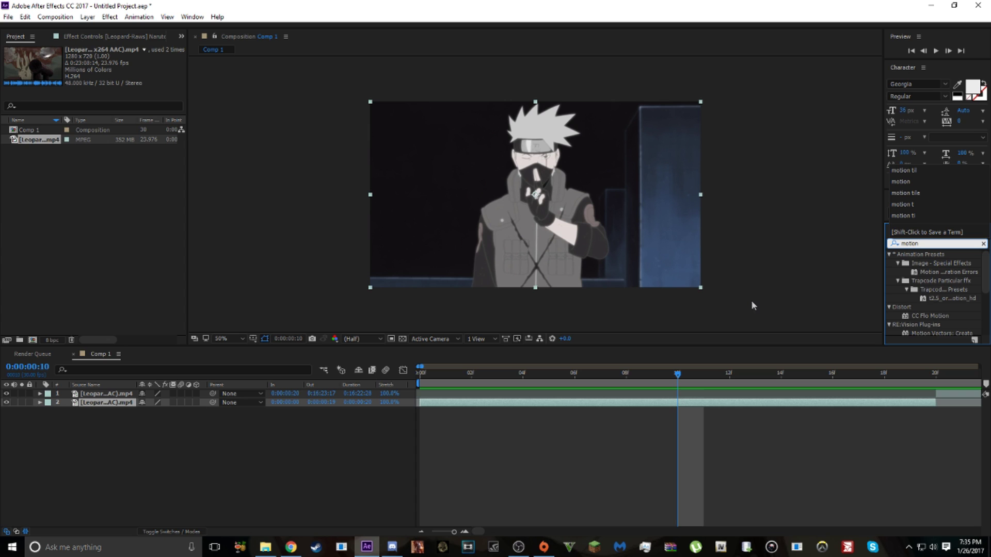
text(e)
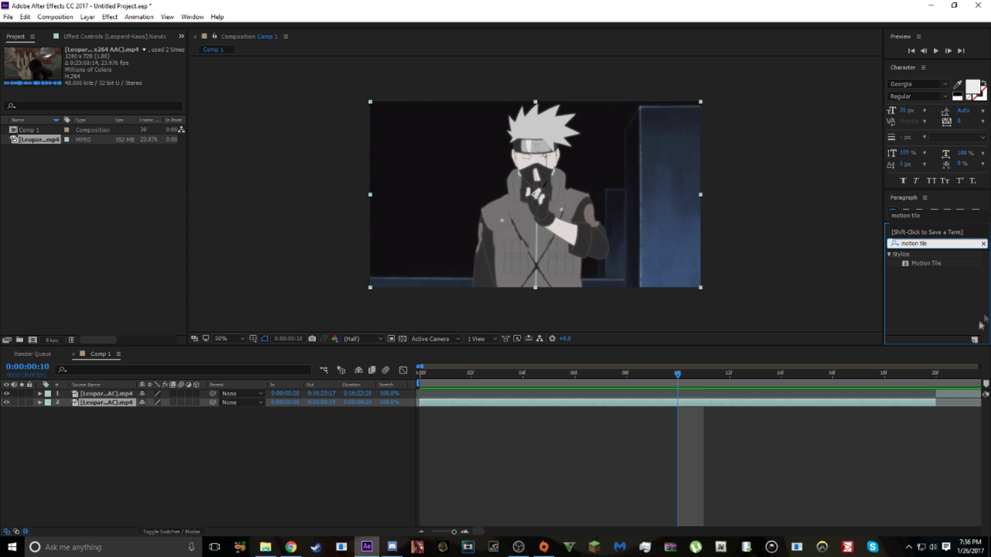
drag(936, 262, 841, 404)
click(105, 110)
drag(105, 102, 122, 91)
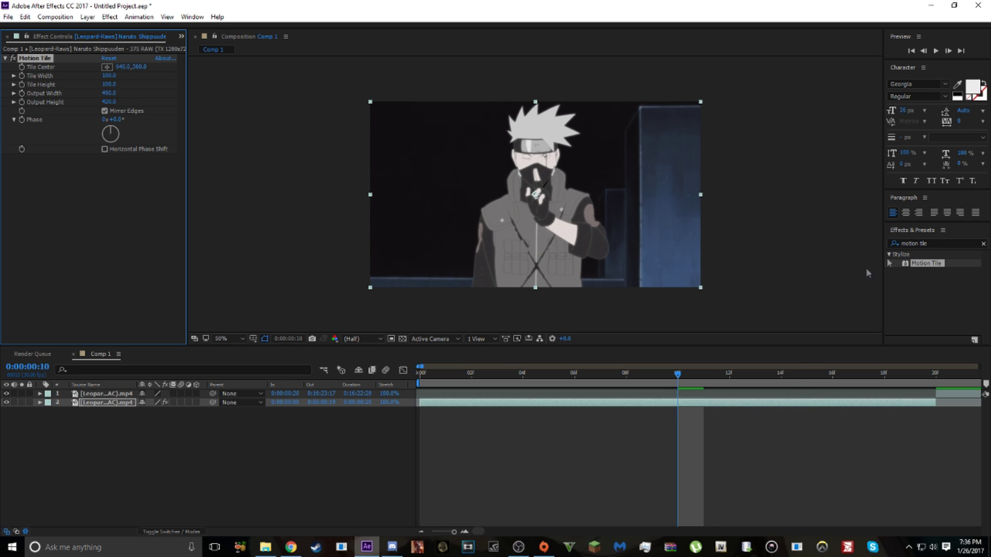
- Apply Motion Tile to the second clip with Mirror Edges on, output width 430 and output height 510
drag(932, 266, 952, 395)
drag(678, 374, 963, 372)
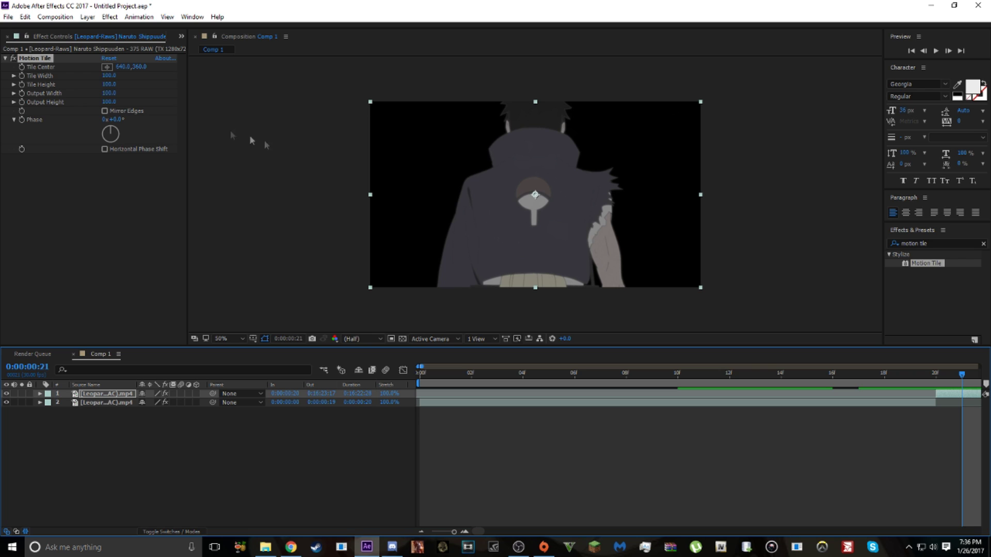
click(105, 118)
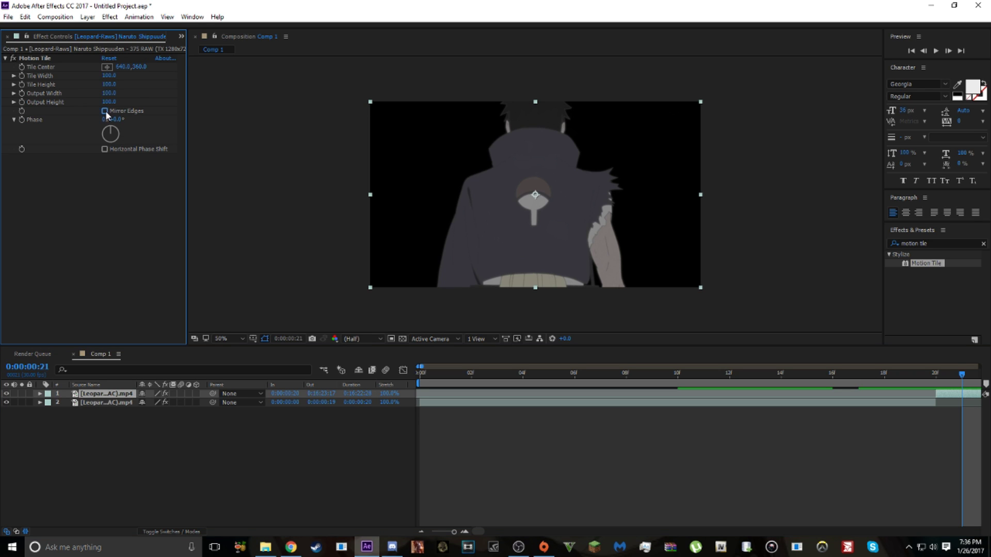
click(105, 112)
drag(108, 102, 131, 91)
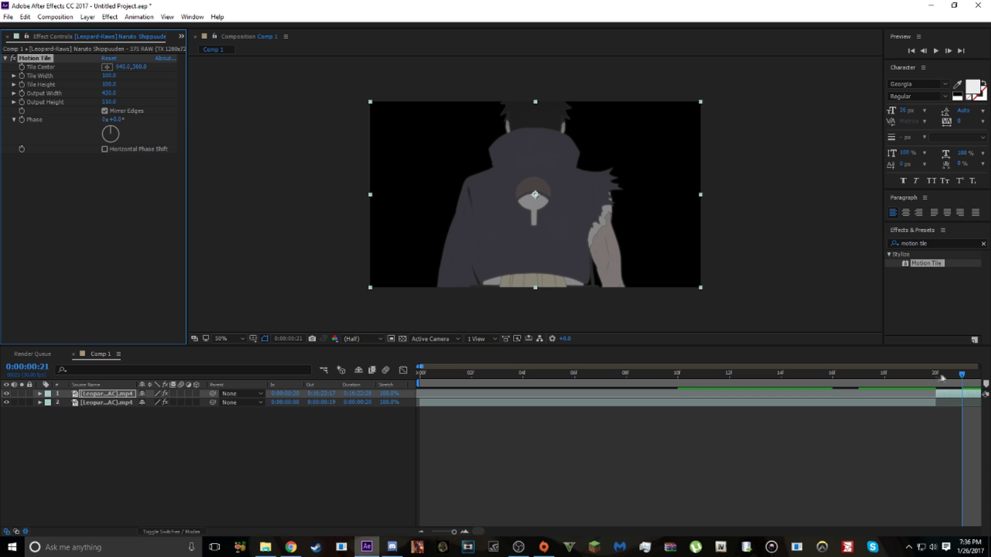
- Start Scale keyframing on the first clip at 0:00:00:10 with a value of 100%
drag(955, 375, 680, 426)
click(680, 403)
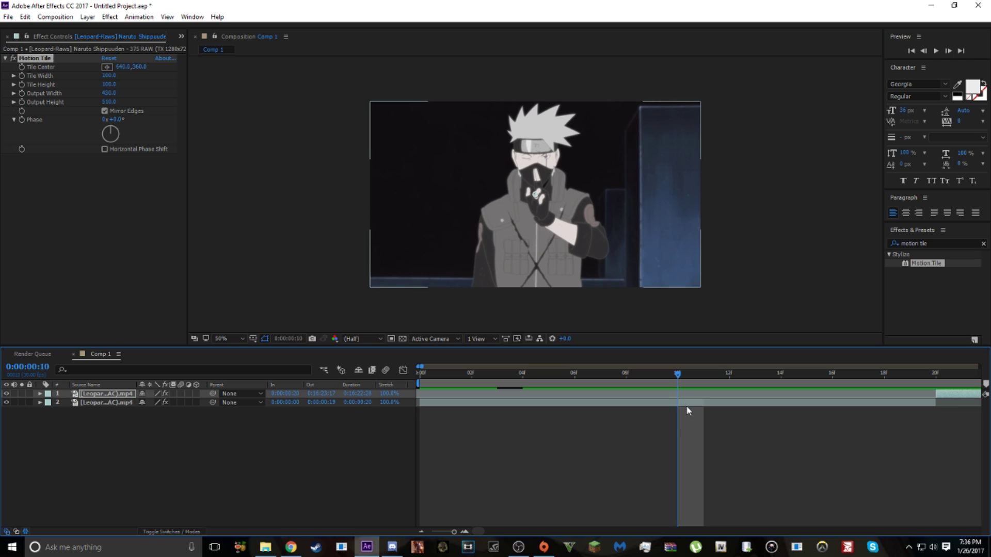
click(40, 403)
click(49, 420)
click(67, 447)
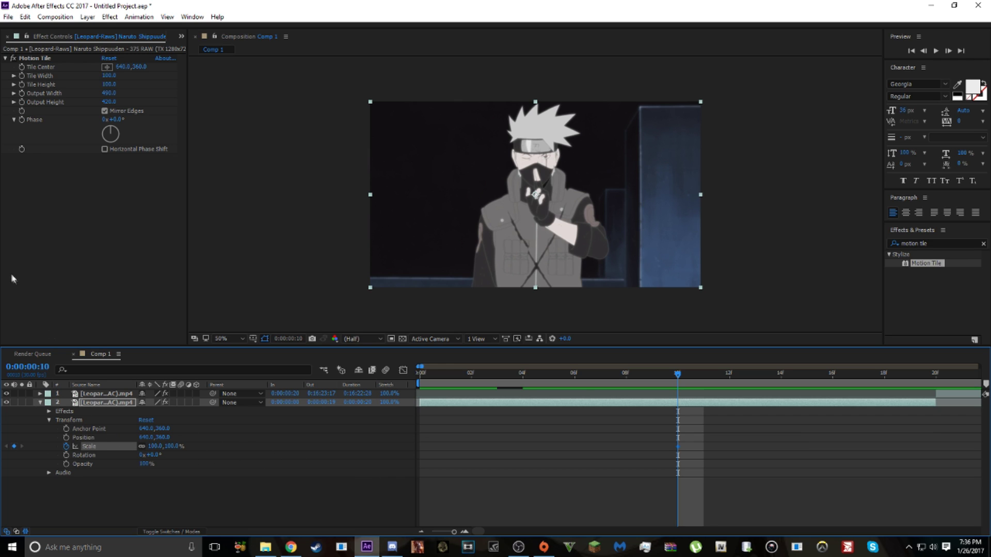
- Add a second Scale keyframe of 44% to the first clip and place it at 0:00:00:20
drag(677, 375, 910, 376)
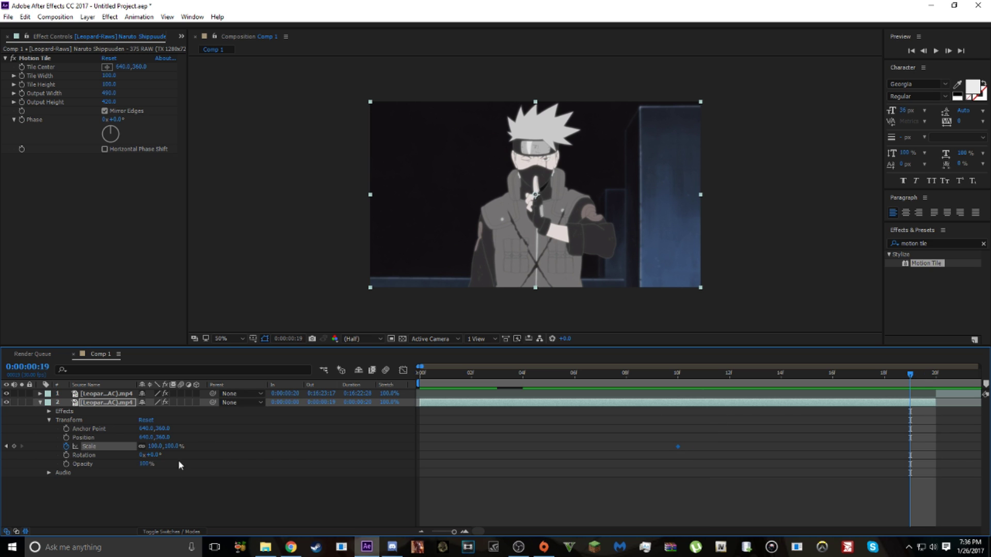
drag(175, 449, 140, 444)
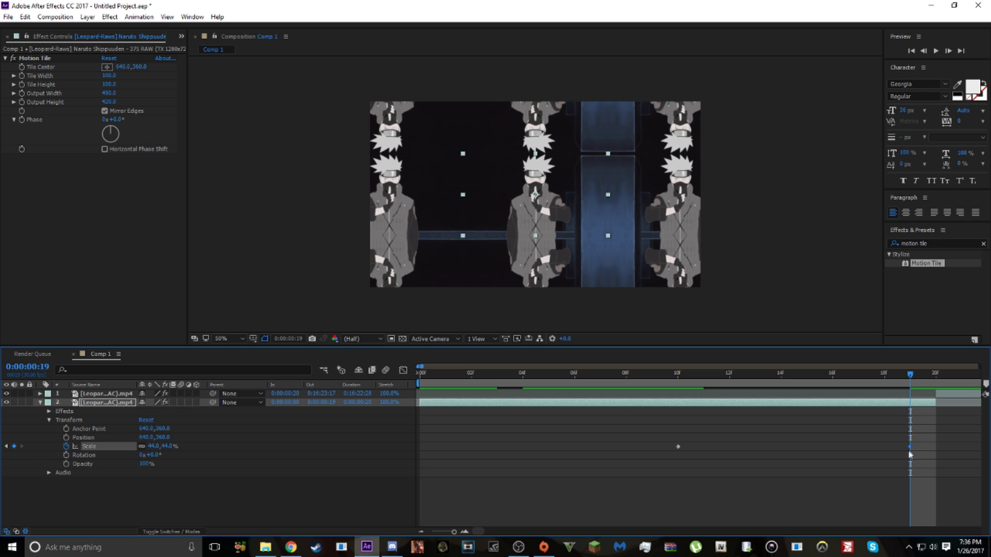
drag(910, 446, 650, 442)
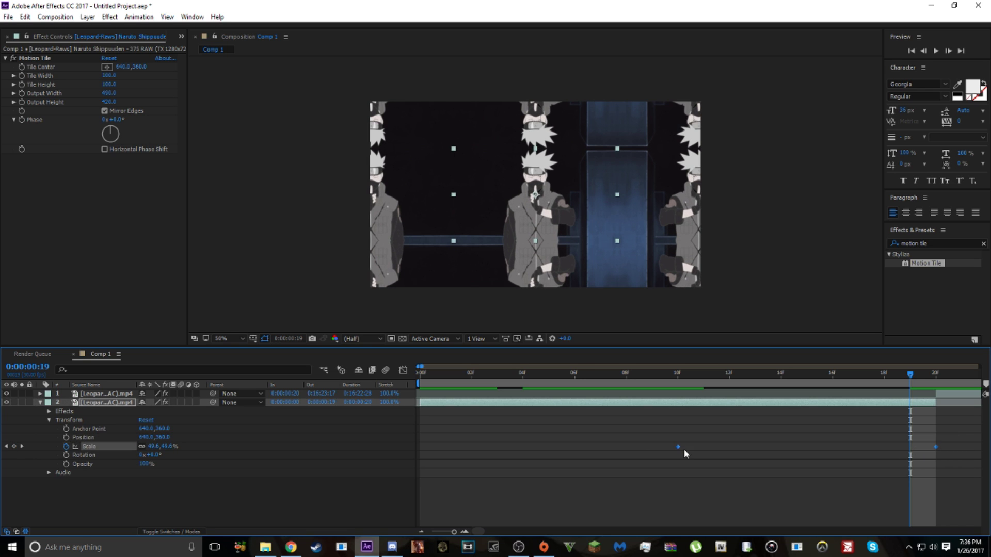
- Apply Easy Ease to both Scale keyframes of the first clip and return to 0:00:00:10
right_click(678, 446)
mouse_move(712, 436)
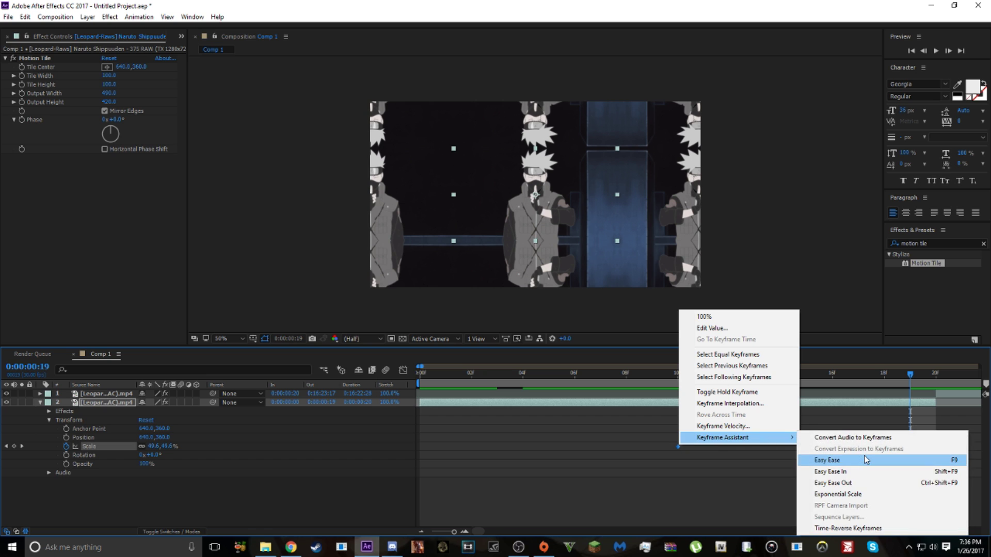
click(902, 458)
click(903, 434)
drag(908, 373, 669, 427)
click(668, 427)
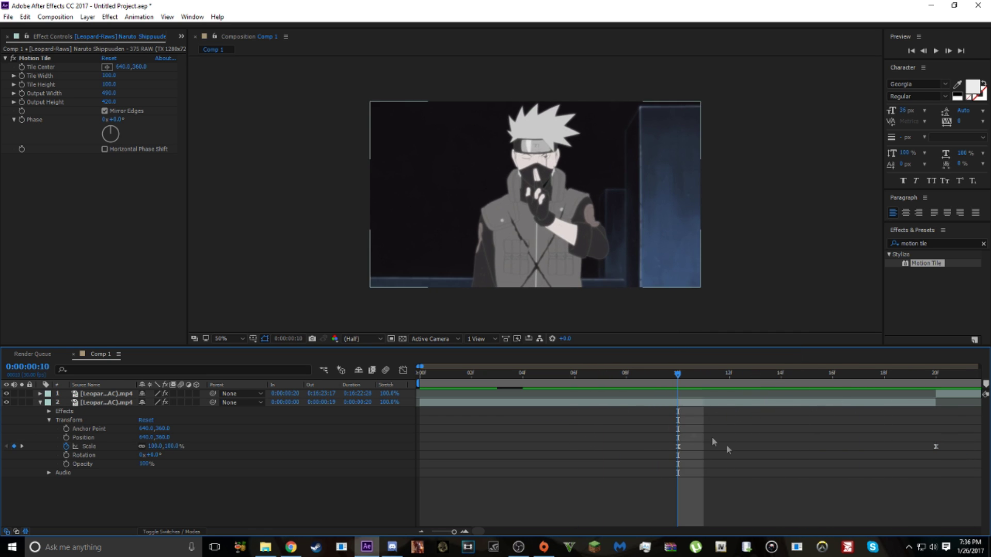
- Reshape the first clip's Scale curve in the Graph Editor so it holds near 100% and drops steeply into 0:00:00:20
click(677, 447)
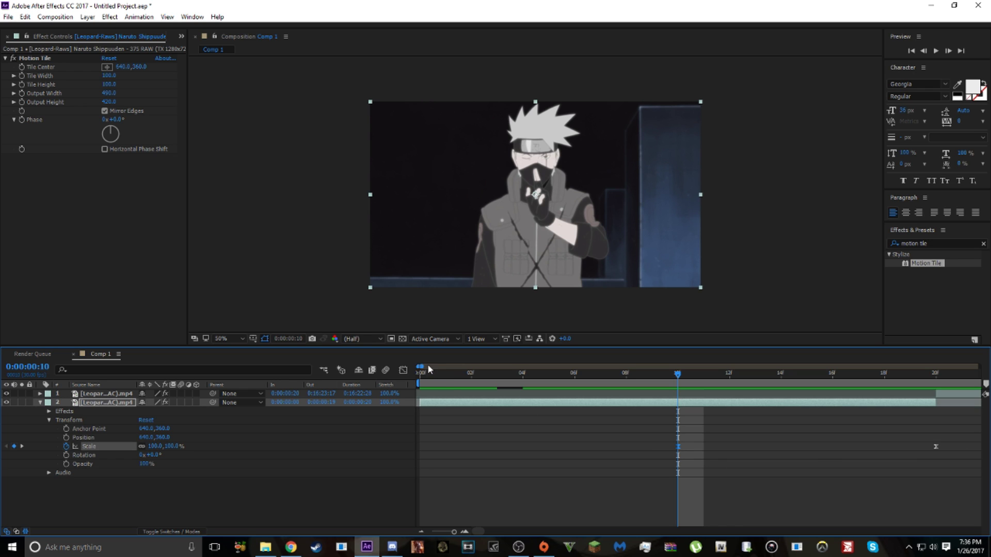
click(403, 371)
click(948, 51)
click(947, 50)
click(947, 51)
click(947, 52)
click(947, 52)
click(947, 51)
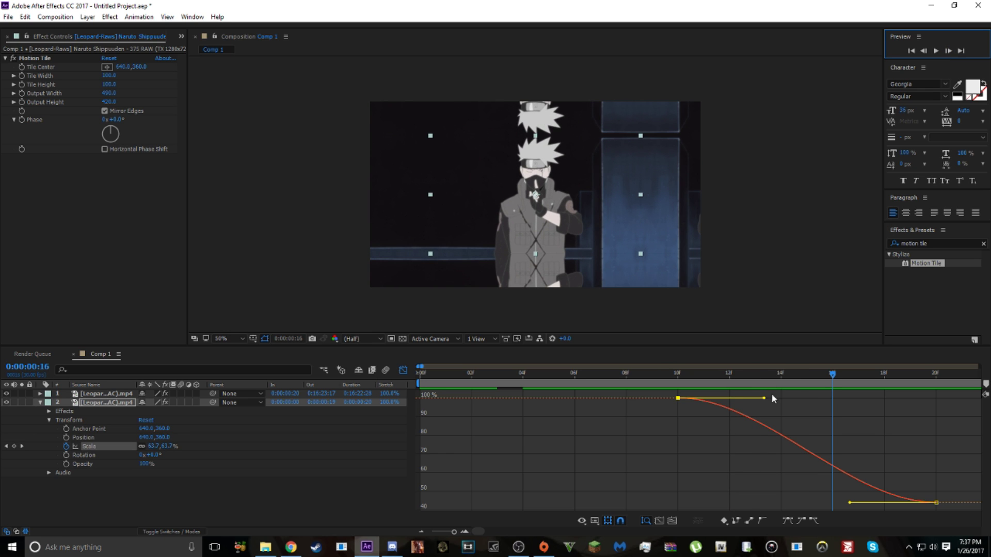
drag(765, 402, 985, 402)
drag(836, 503, 914, 422)
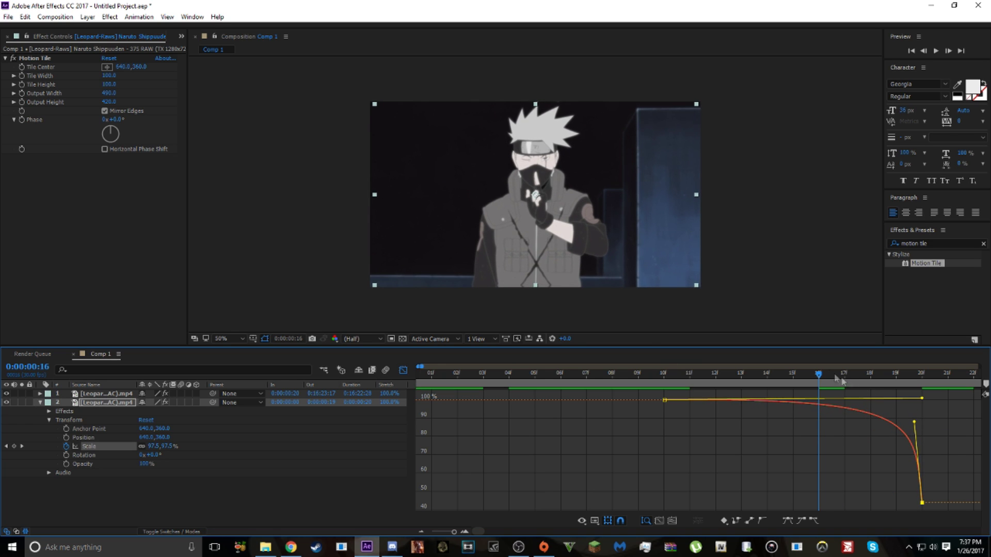
drag(826, 375, 848, 378)
drag(735, 387, 651, 395)
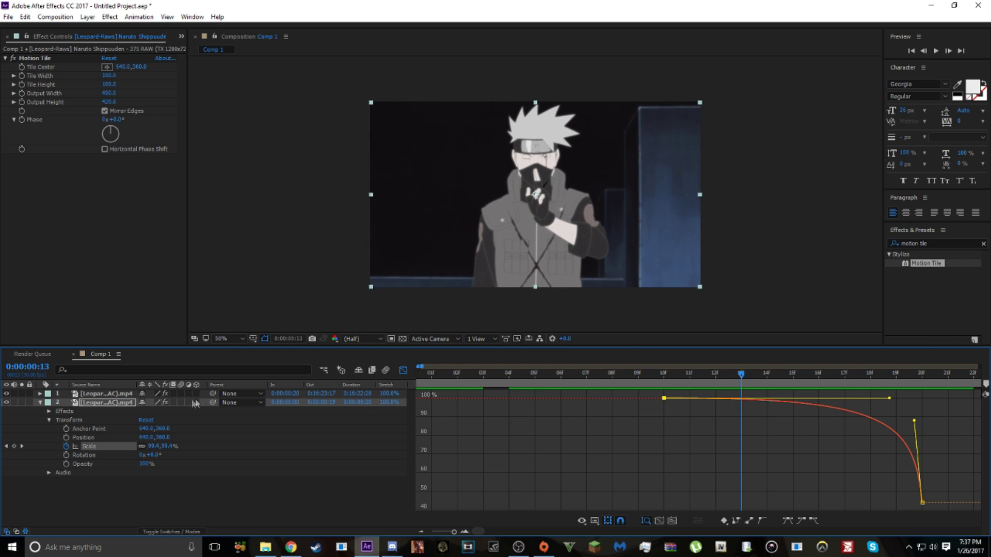
- Enable motion blur for the first clip and the composition, and play back the zoom
click(181, 402)
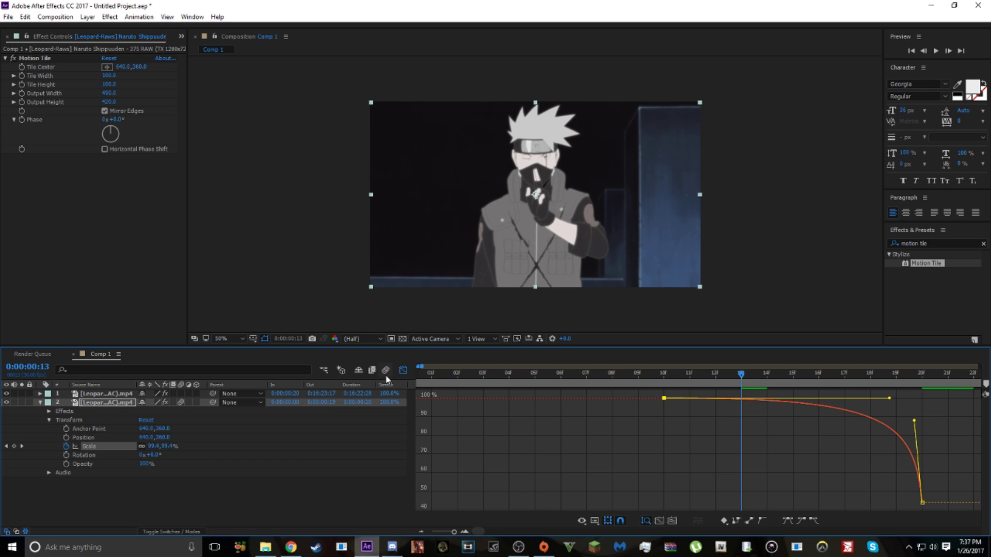
click(385, 370)
drag(740, 382, 684, 406)
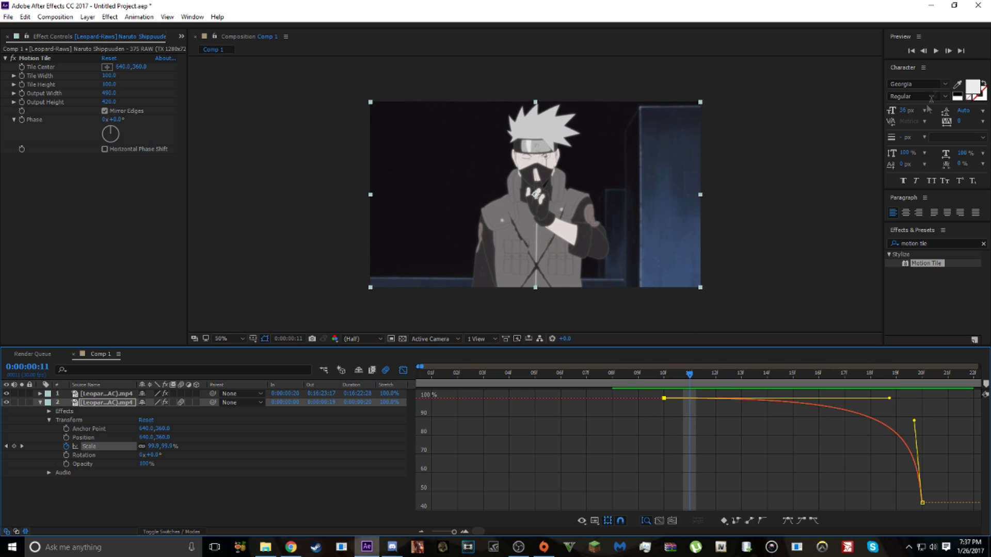
click(936, 51)
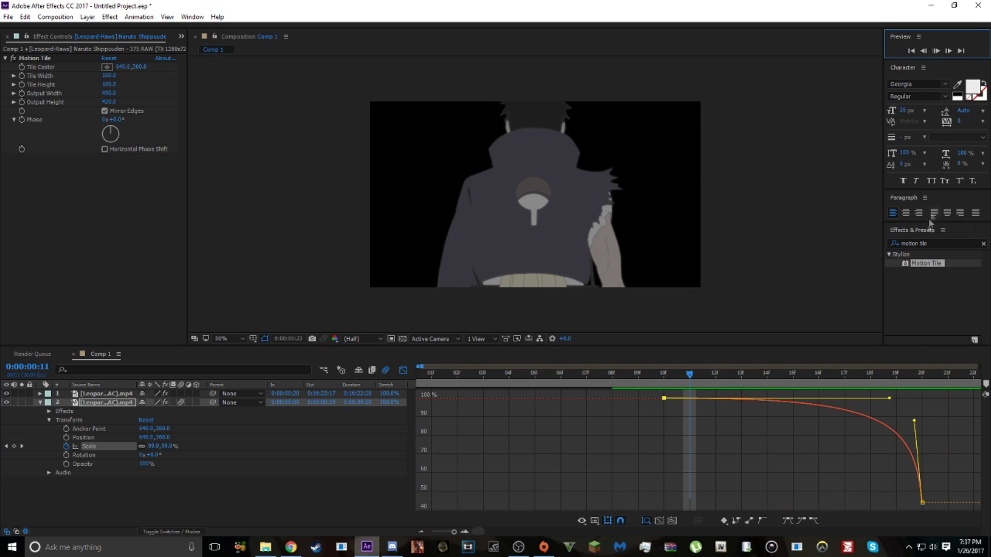
- Soften the final drop of the first clip's Scale curve by shortening the last keyframe's handle, check it, and close the Graph Editor
click(793, 374)
drag(798, 364, 891, 351)
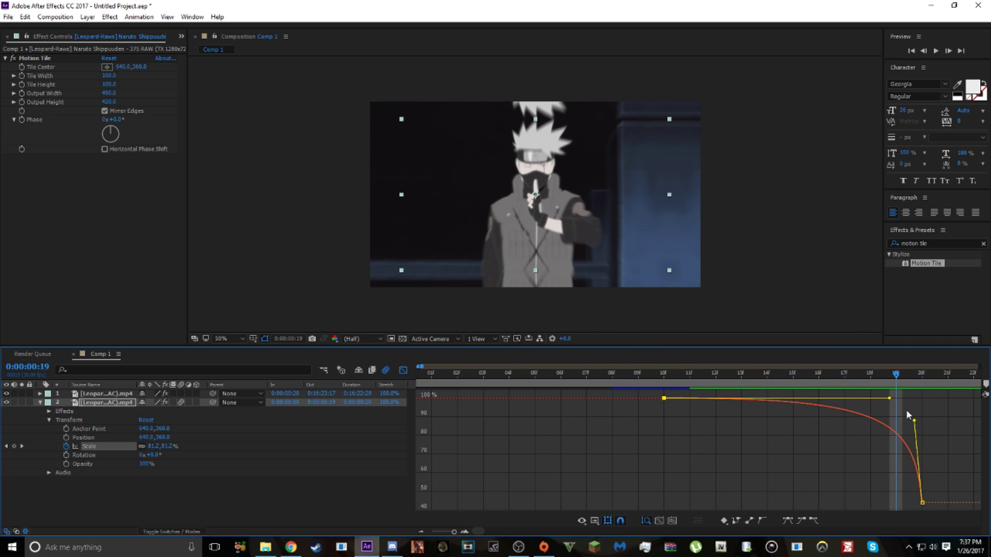
drag(916, 423, 945, 455)
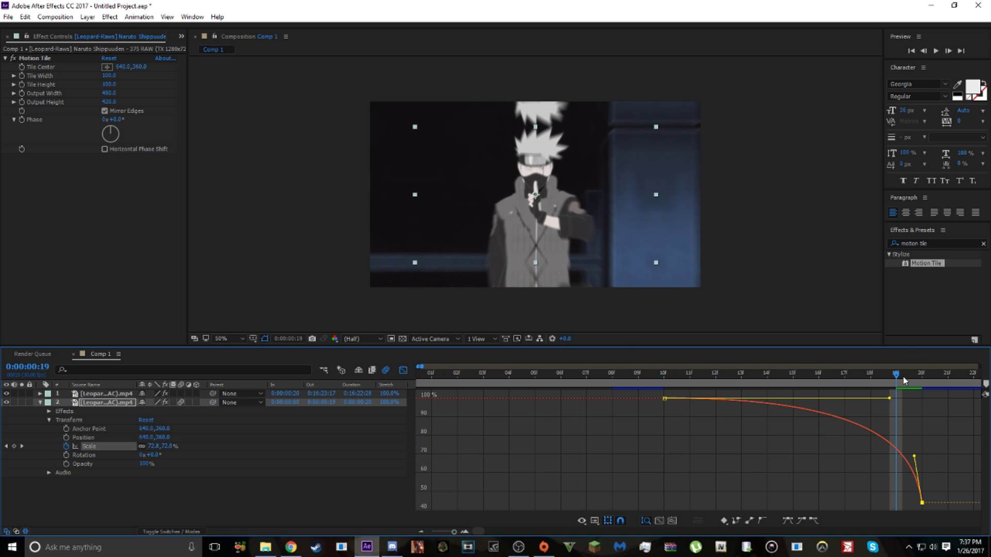
drag(880, 379, 897, 356)
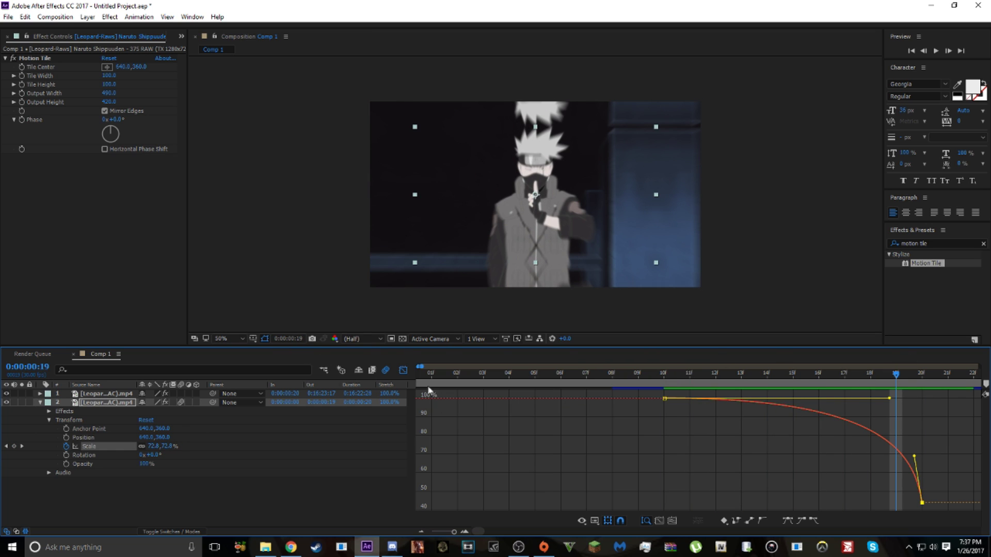
click(403, 370)
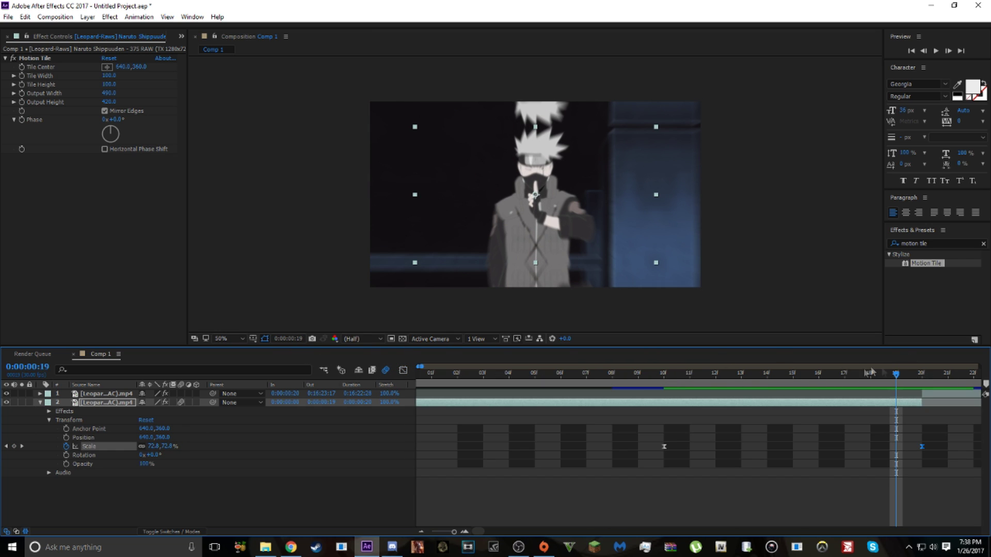
- Start Scale keyframing on the second clip at 0:00:00:20 with a value of 389%
drag(897, 374, 743, 408)
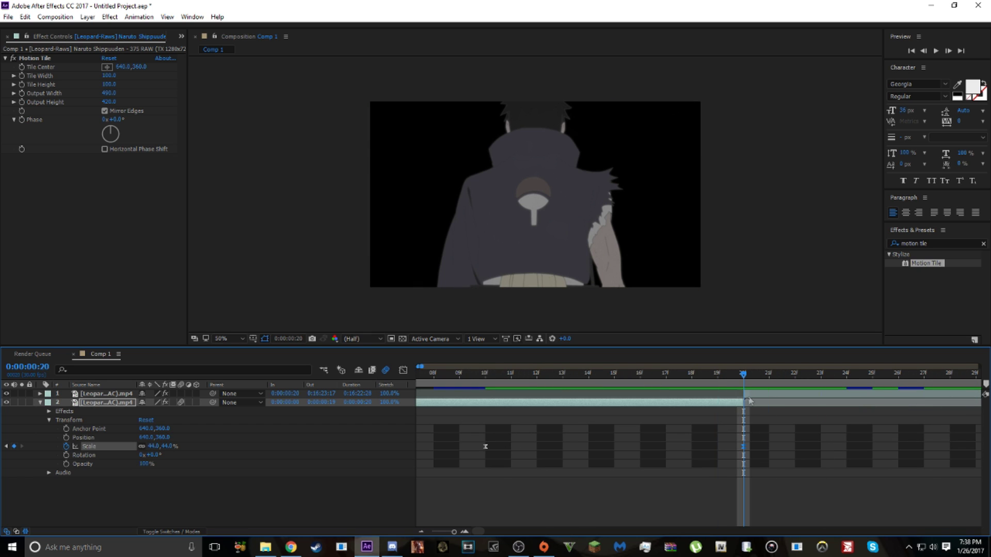
click(750, 395)
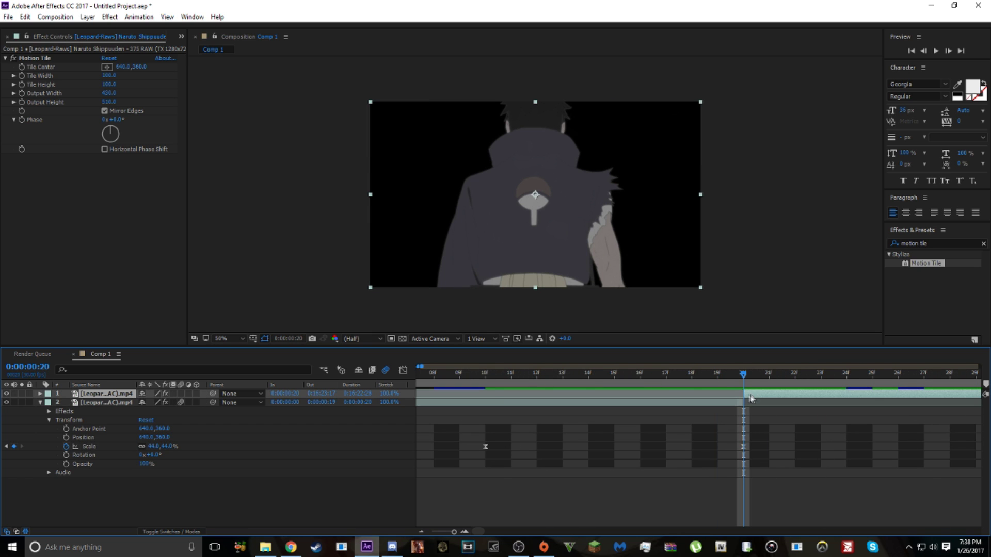
click(40, 394)
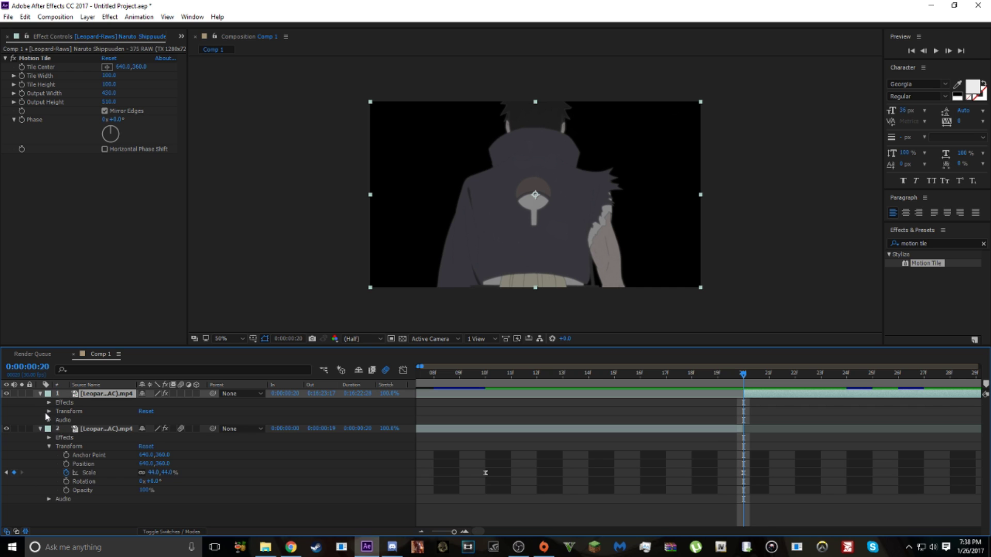
click(49, 411)
click(65, 437)
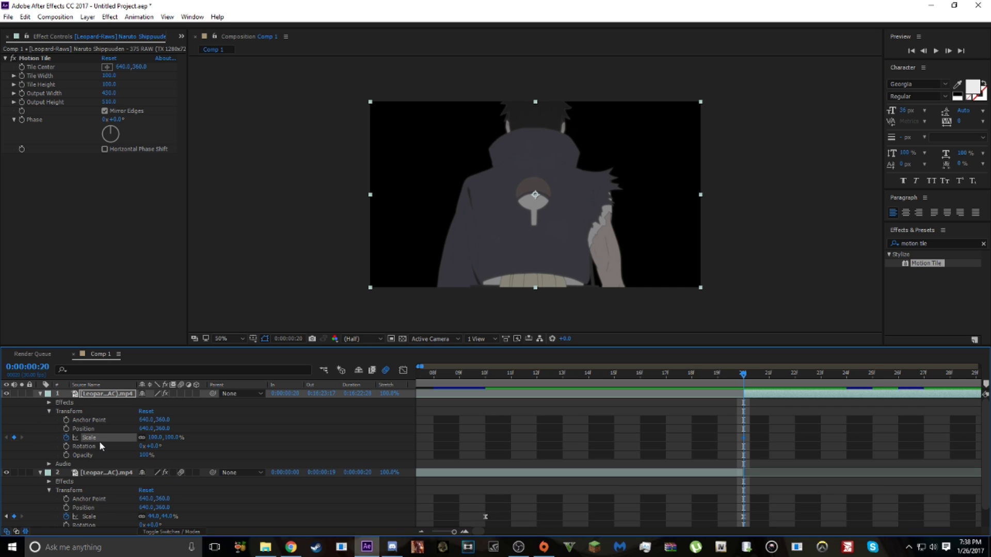
drag(152, 438, 300, 438)
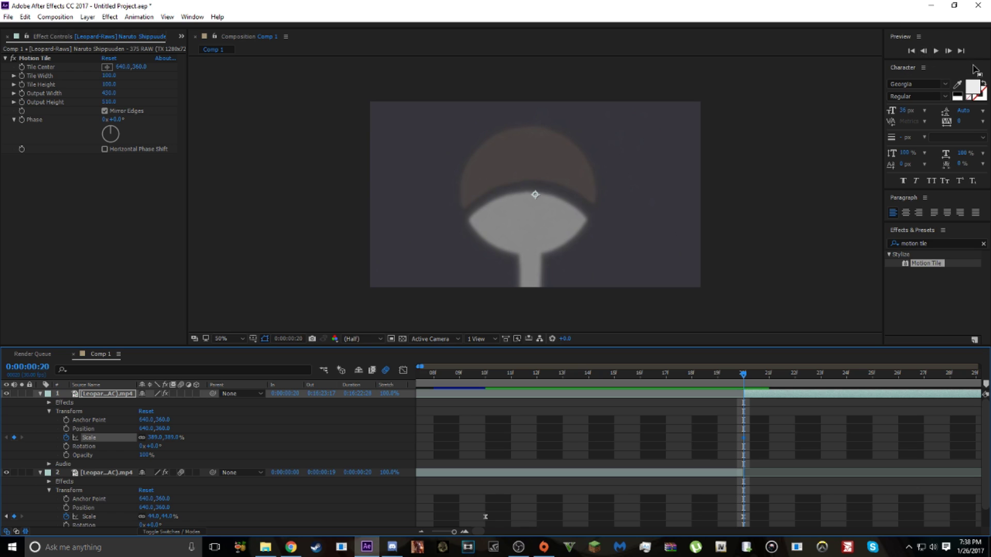
- Add a second Scale keyframe of 101% to the second clip at 0:00:01:05
click(951, 52)
click(952, 52)
click(952, 52)
click(951, 51)
click(952, 51)
click(952, 52)
click(951, 52)
click(952, 52)
click(952, 52)
click(951, 52)
click(952, 51)
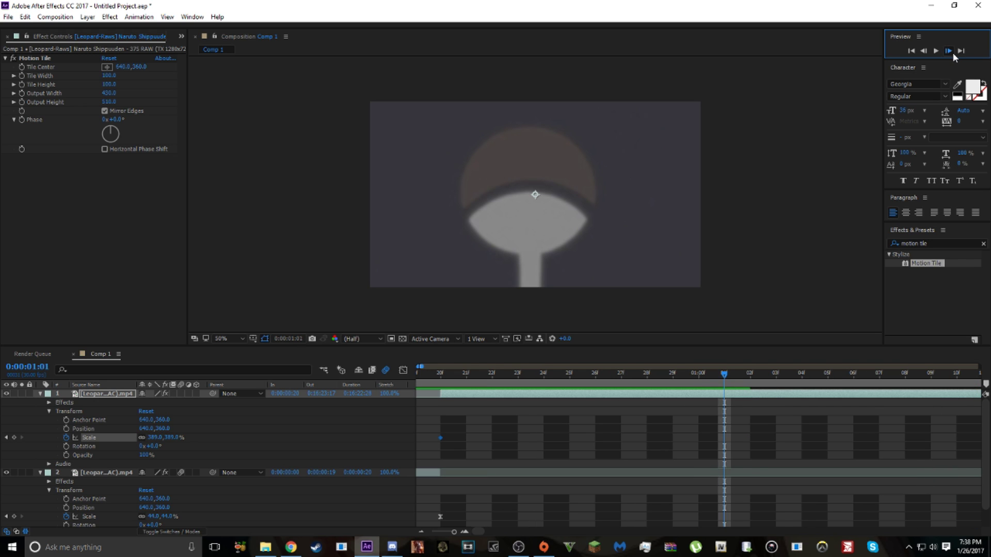
click(952, 51)
click(952, 51)
click(952, 51)
click(952, 52)
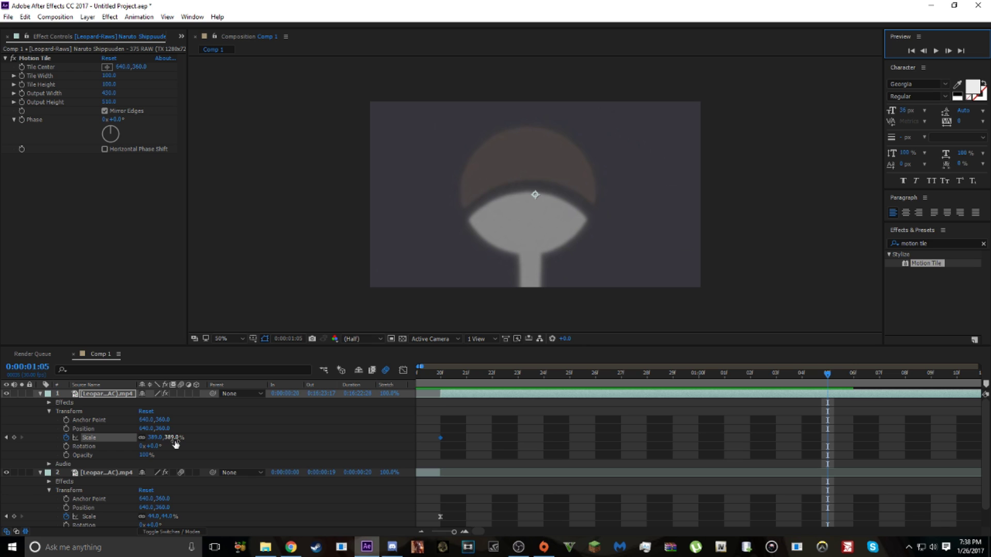
drag(173, 438, 49, 464)
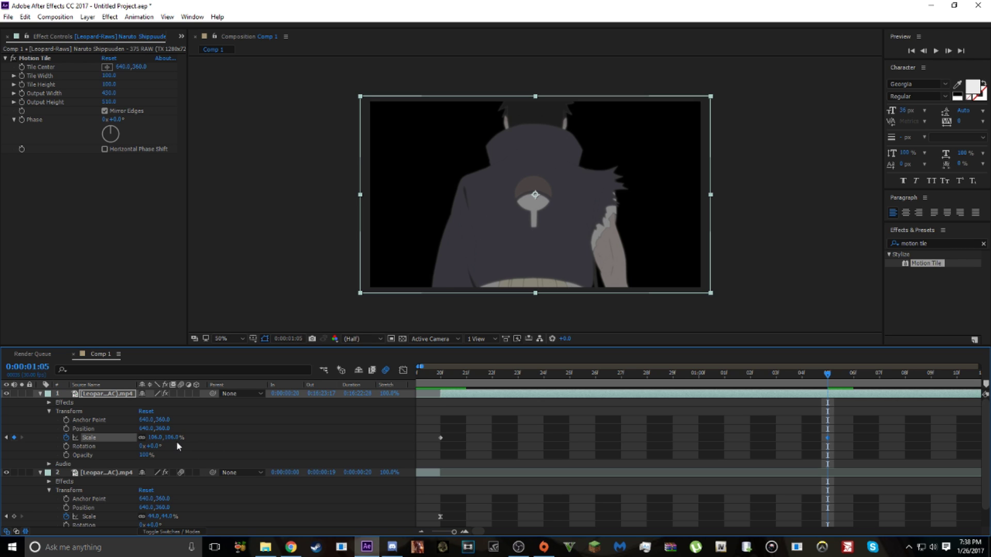
drag(171, 443, 166, 439)
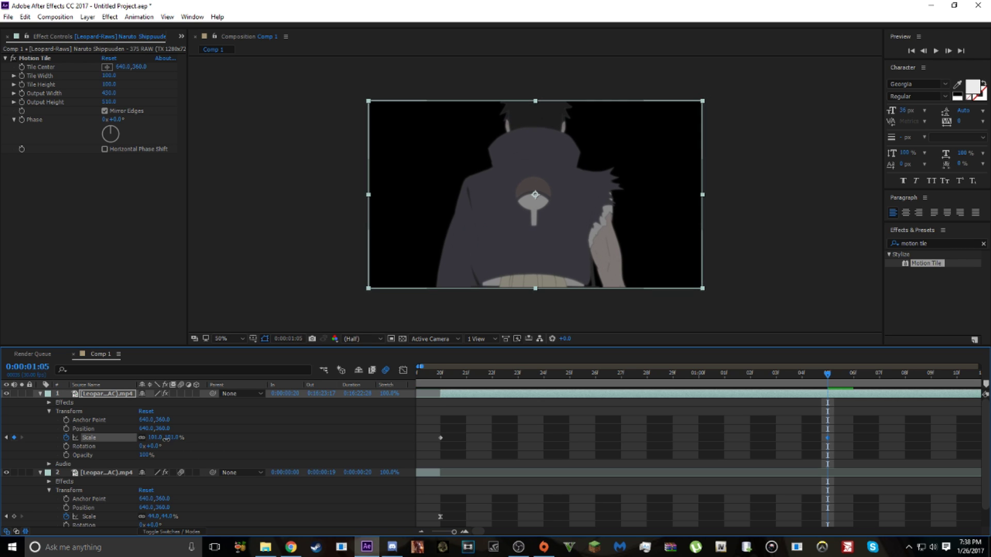
- Apply Easy Ease to both Scale keyframes of the second clip
drag(850, 427, 412, 457)
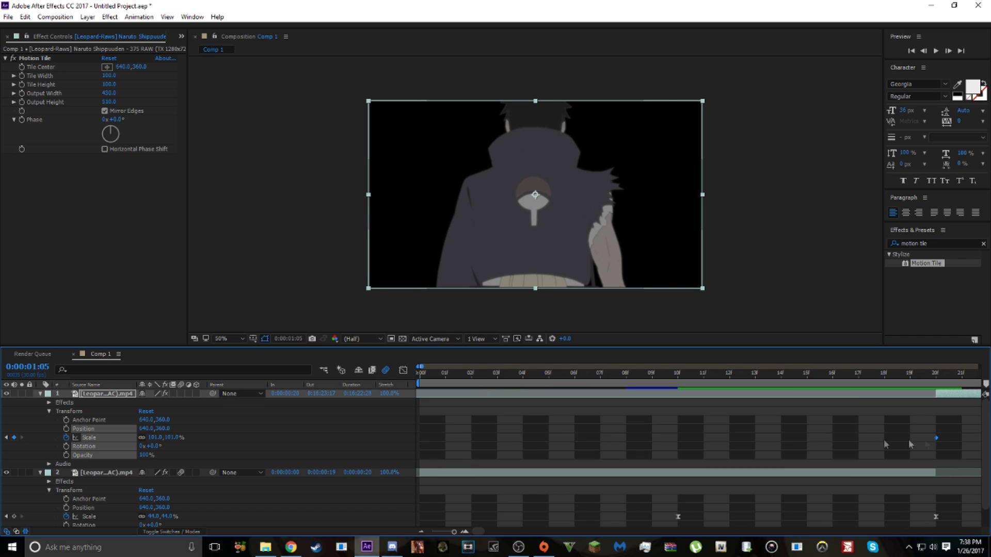
right_click(937, 438)
mouse_move(941, 439)
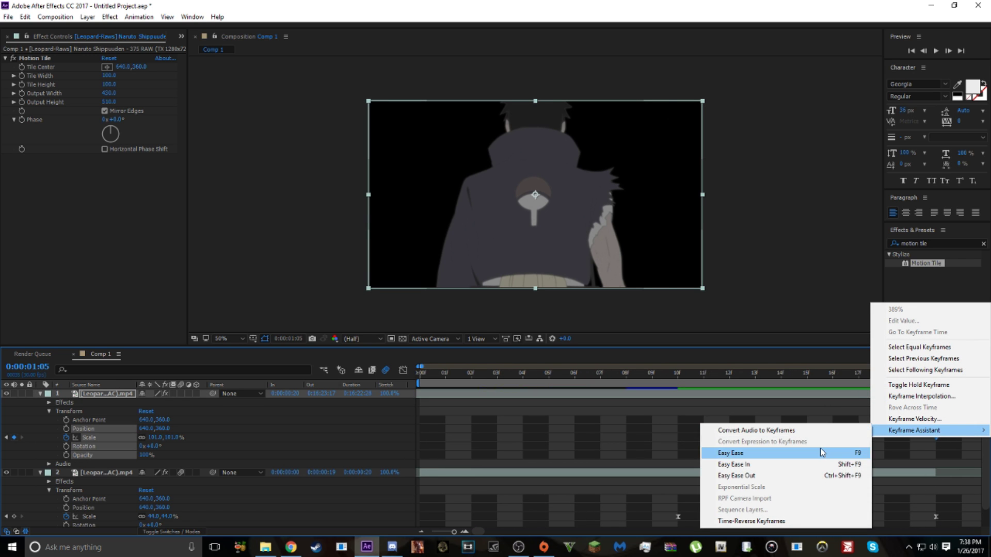
click(742, 450)
- Reshape the second clip's Scale curve so it falls steeply right after 0:00:00:20 and levels off gradually toward 0:00:01:05
drag(942, 372, 569, 441)
click(576, 440)
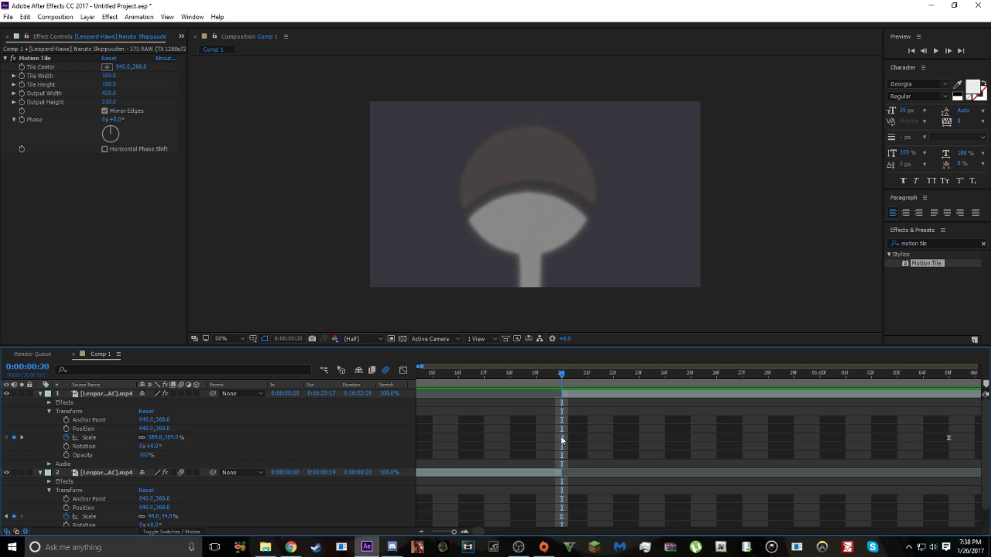
click(562, 439)
click(402, 370)
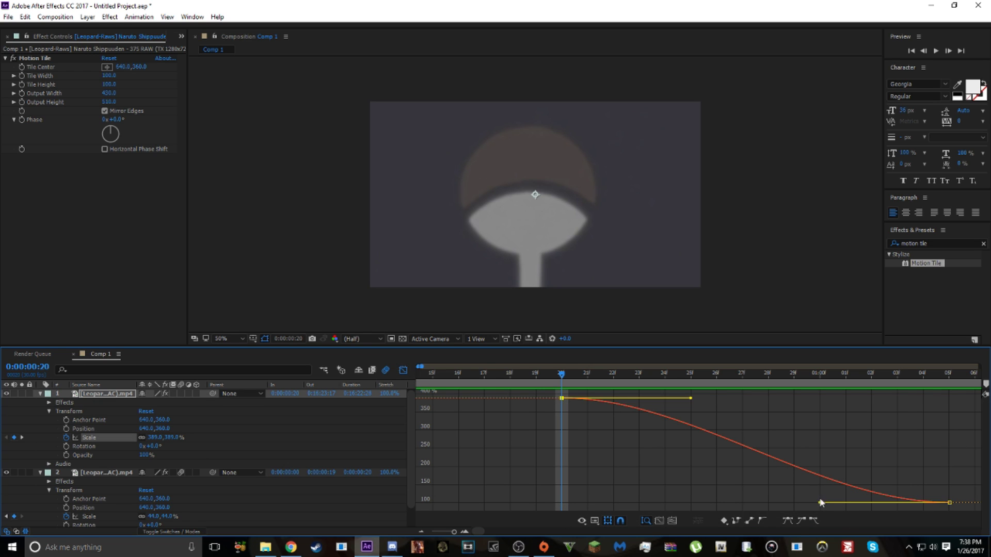
drag(819, 504, 514, 506)
click(689, 398)
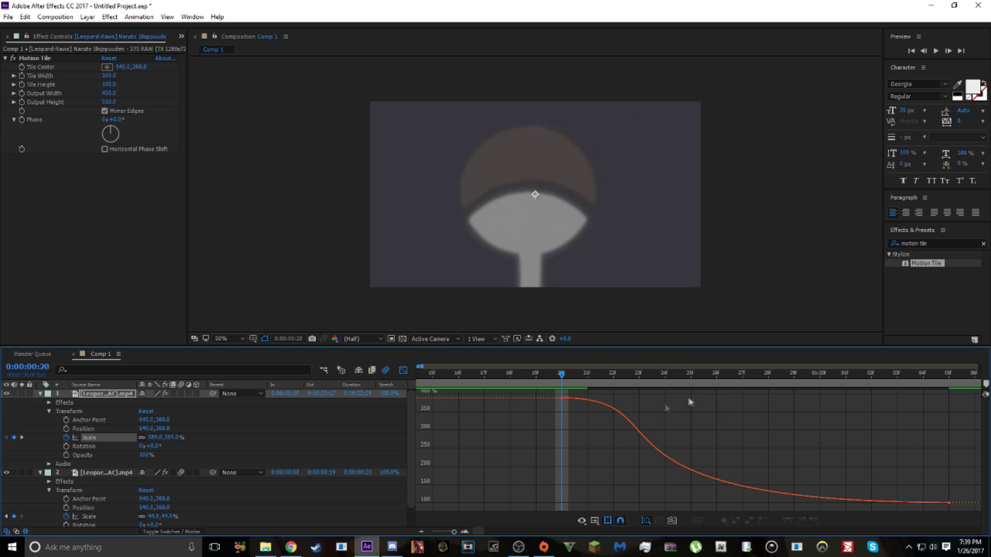
click(562, 399)
key(F9)
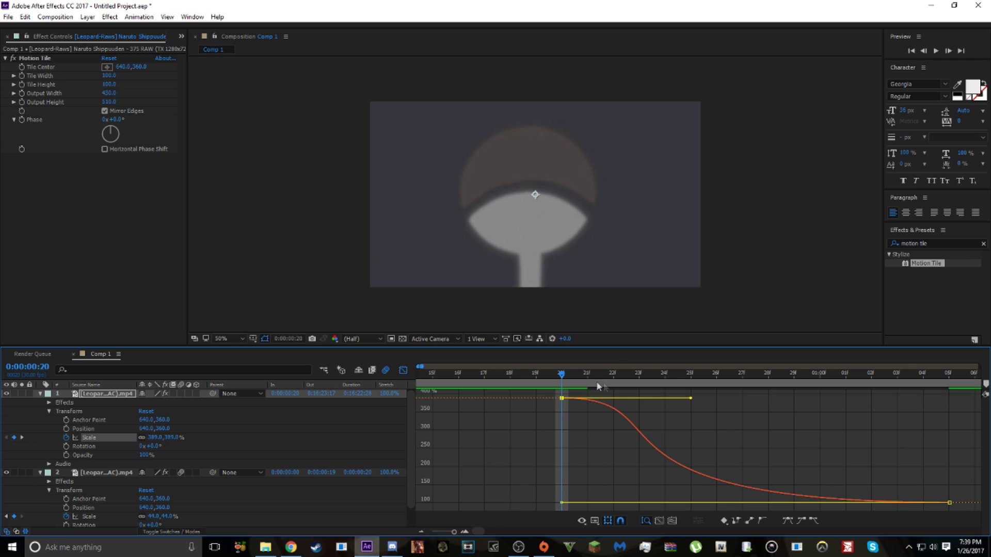
drag(690, 398, 568, 467)
drag(568, 375, 761, 355)
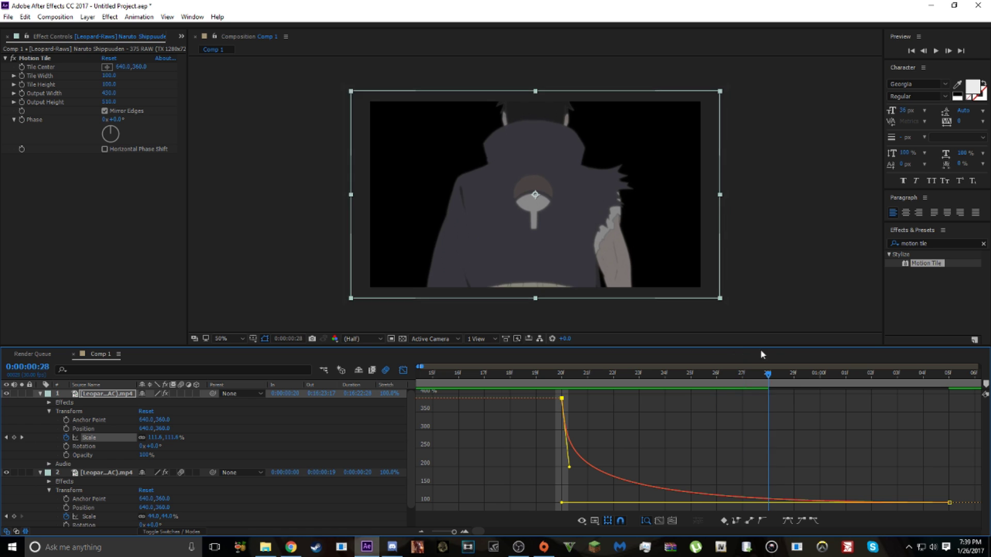
- Enable motion blur for the second clip and play back the transition
click(458, 372)
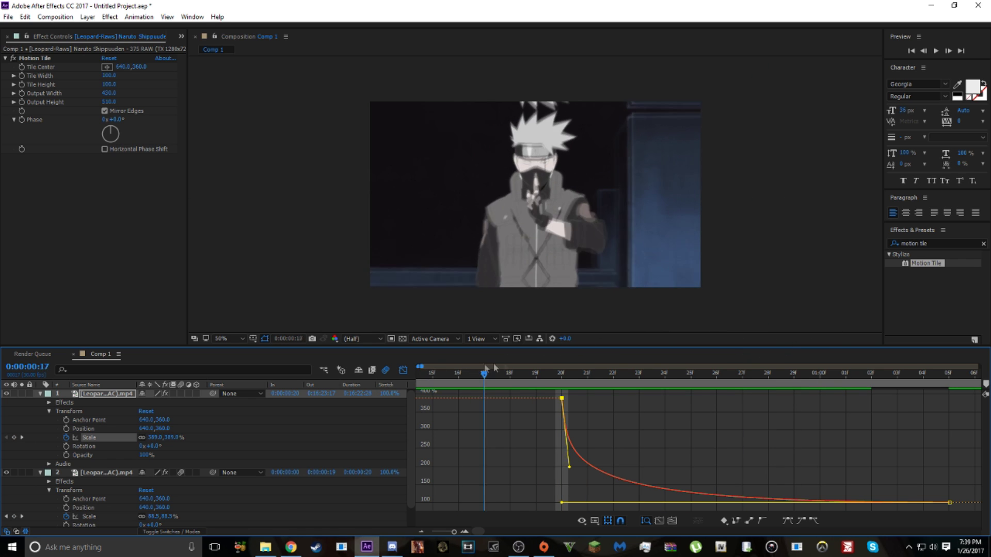
key(space)
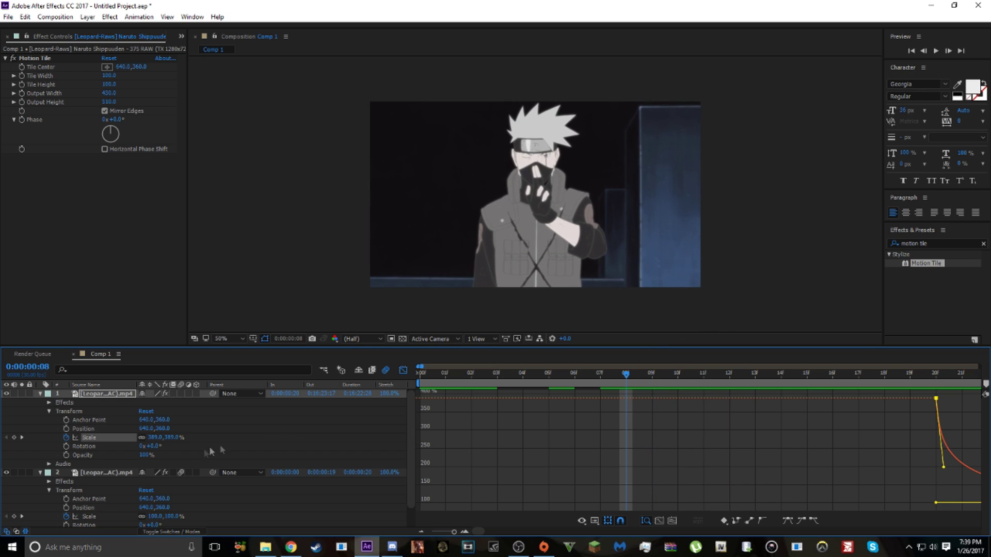
click(177, 396)
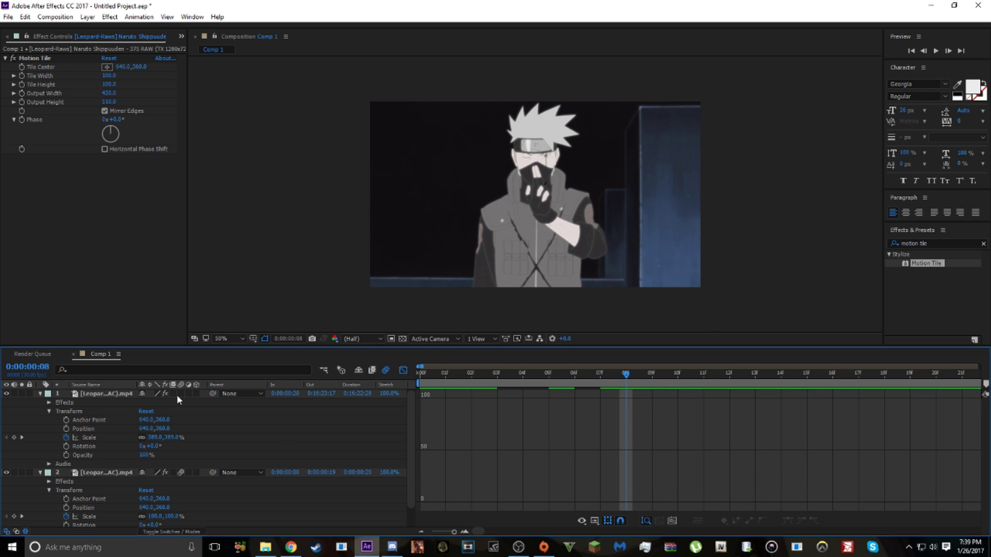
click(936, 50)
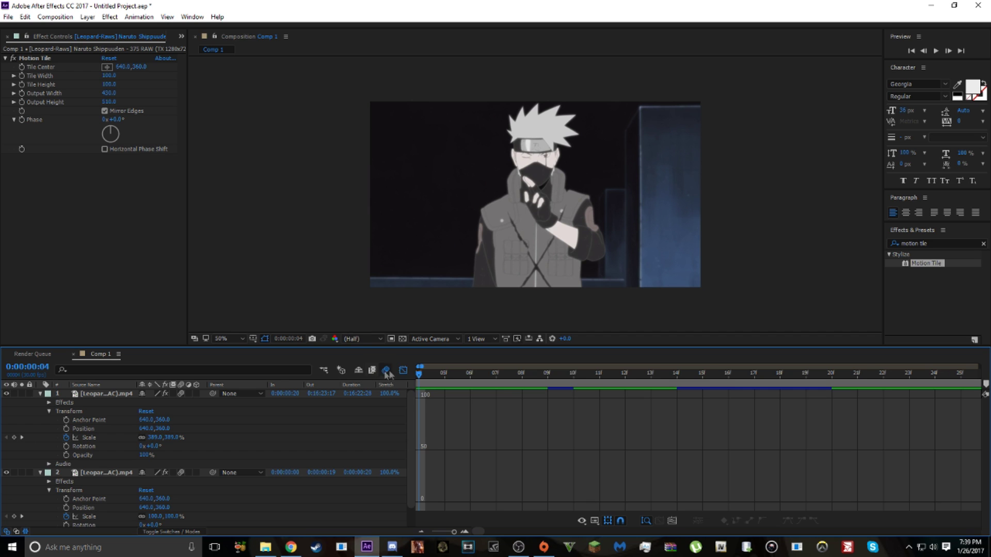
scroll(416, 372, left, 2)
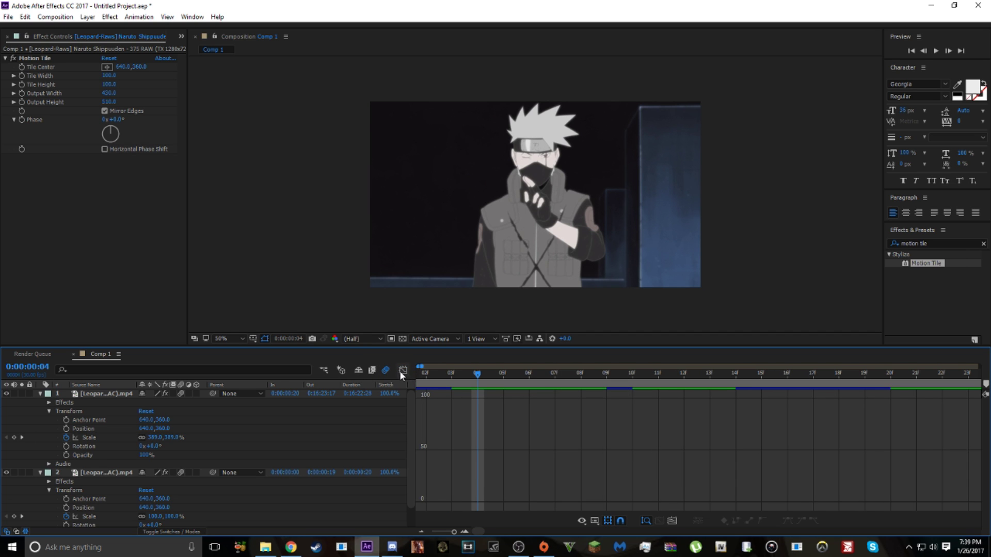
- Set the first clip's Scale keyframe at 0:00:00:20 to 20% and show its curve in the Graph Editor
click(402, 370)
drag(478, 375, 890, 397)
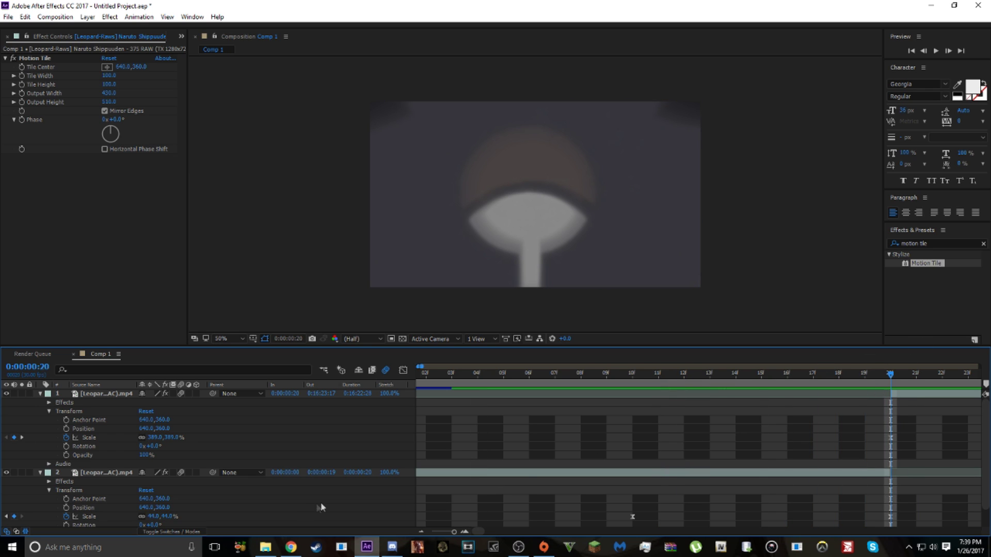
drag(156, 519, 146, 522)
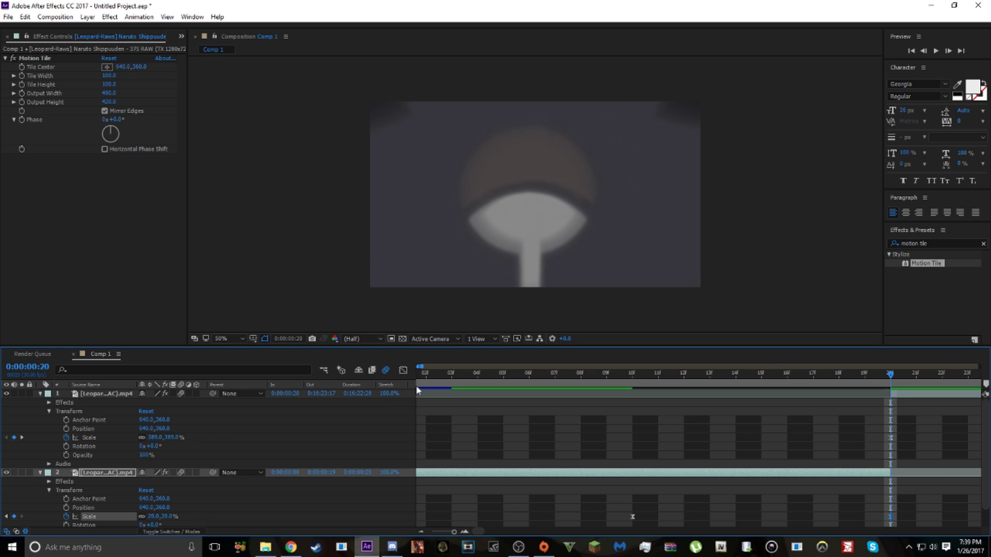
click(403, 370)
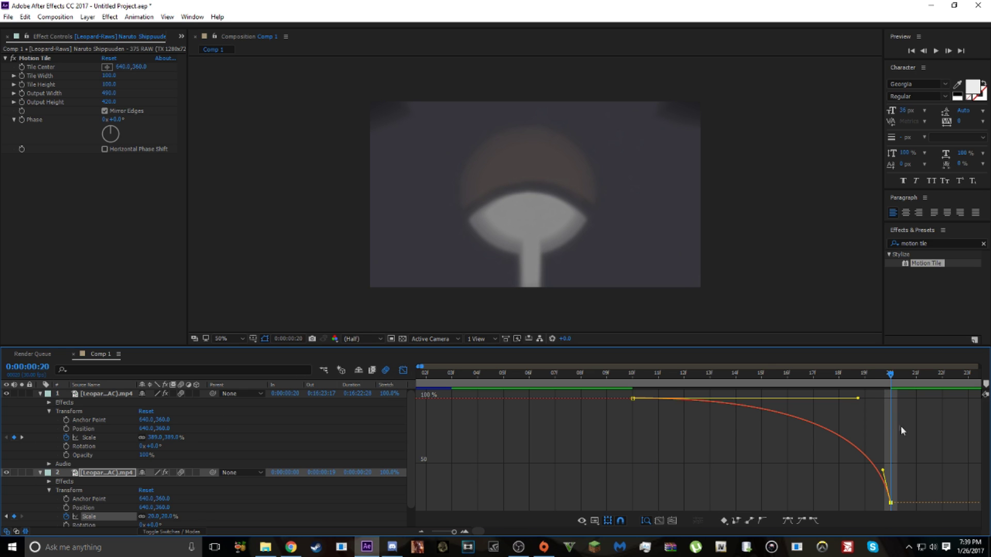
- Reshape the first clip's Scale curve so it drops steeply just before 0:00:00:20, and play back the transition
drag(859, 401, 870, 400)
drag(884, 473, 890, 411)
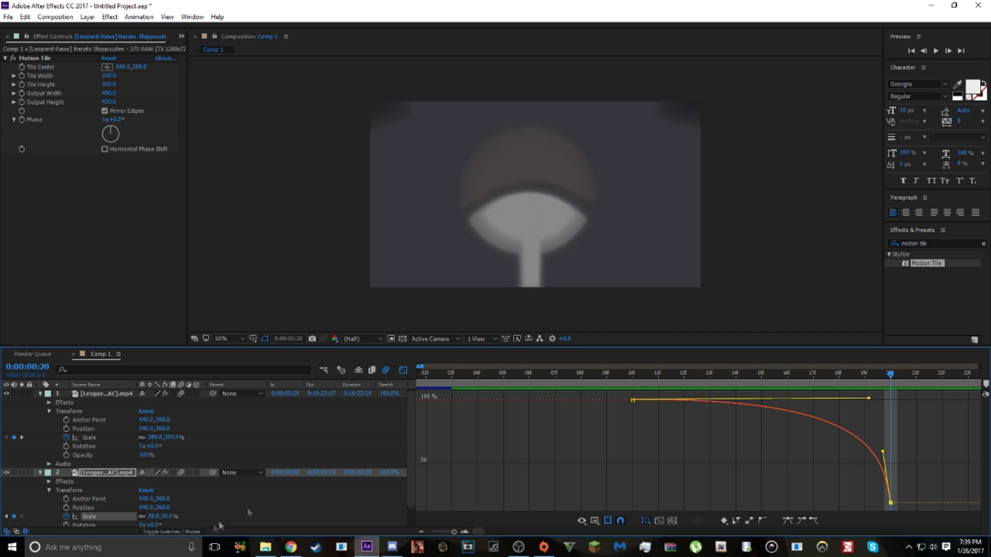
drag(891, 378, 529, 407)
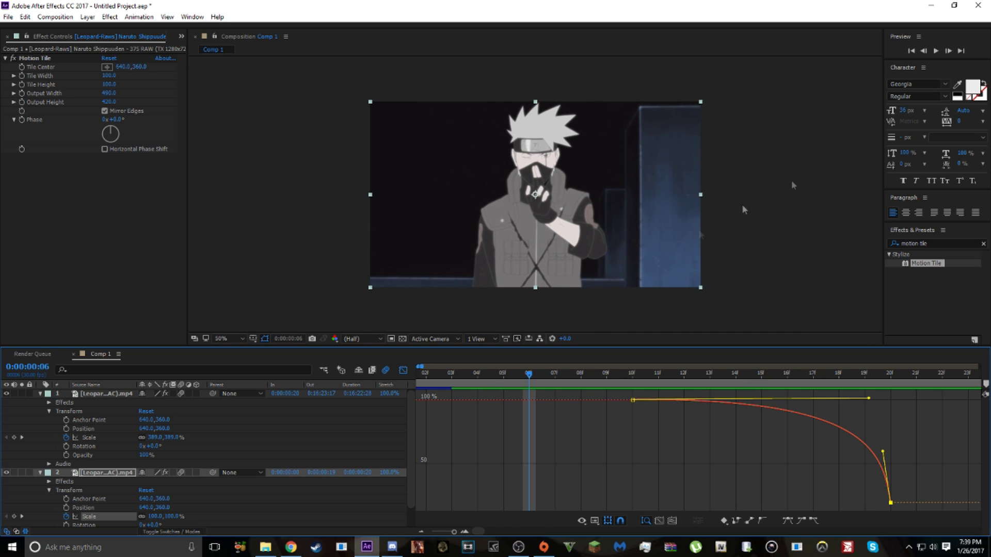
click(936, 51)
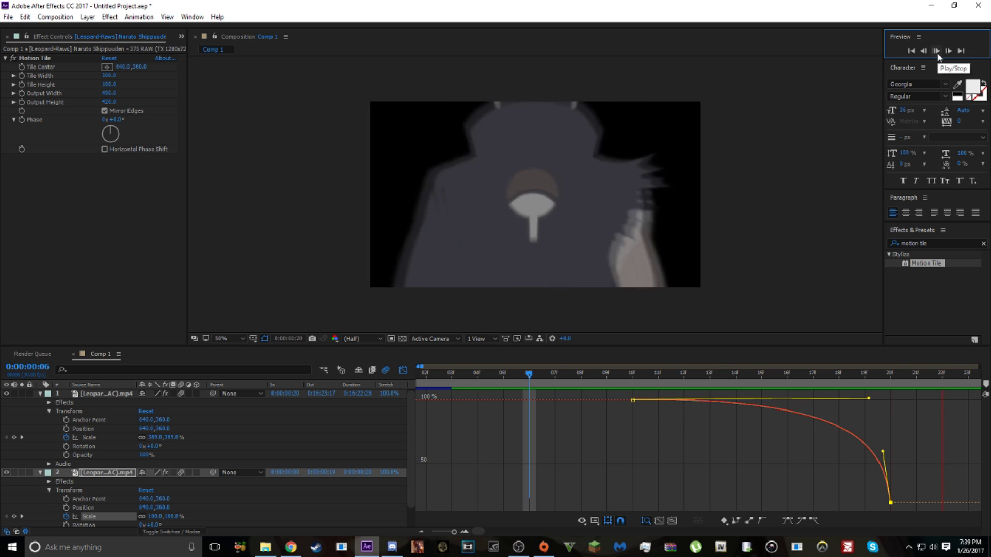
drag(734, 373, 328, 373)
key(space)
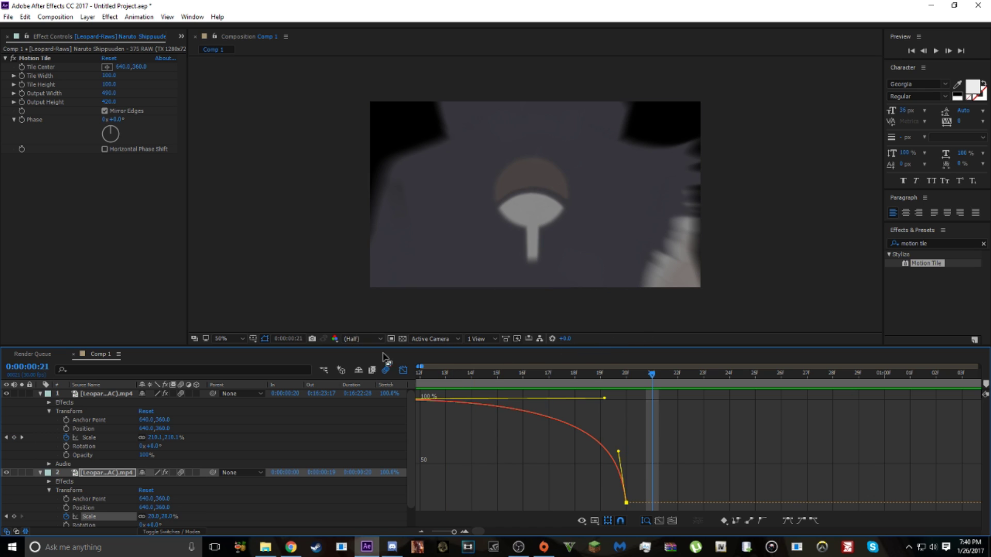
- Return to the layer bar view and split the second clip at 0:00:01:12
click(400, 370)
drag(656, 380, 927, 356)
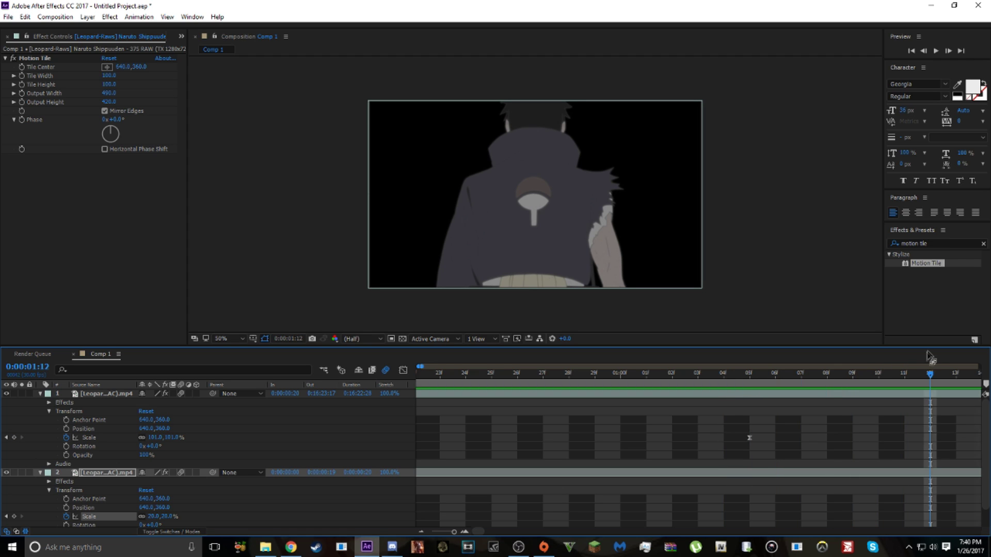
click(928, 393)
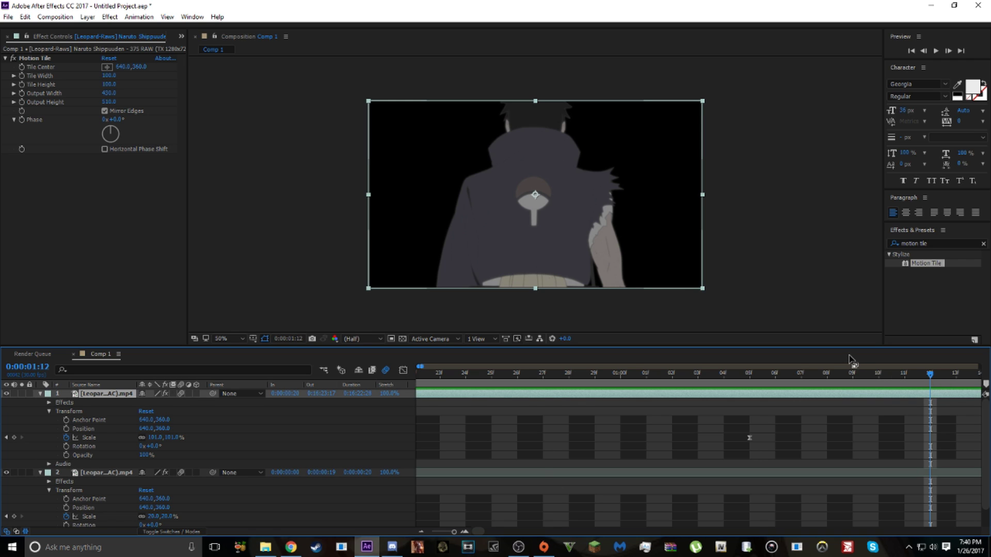
key(ctrl+shift+d)
- Add a Scale keyframe to the second clip at 0:00:01:06, one frame after its existing keyframe
drag(931, 377, 773, 427)
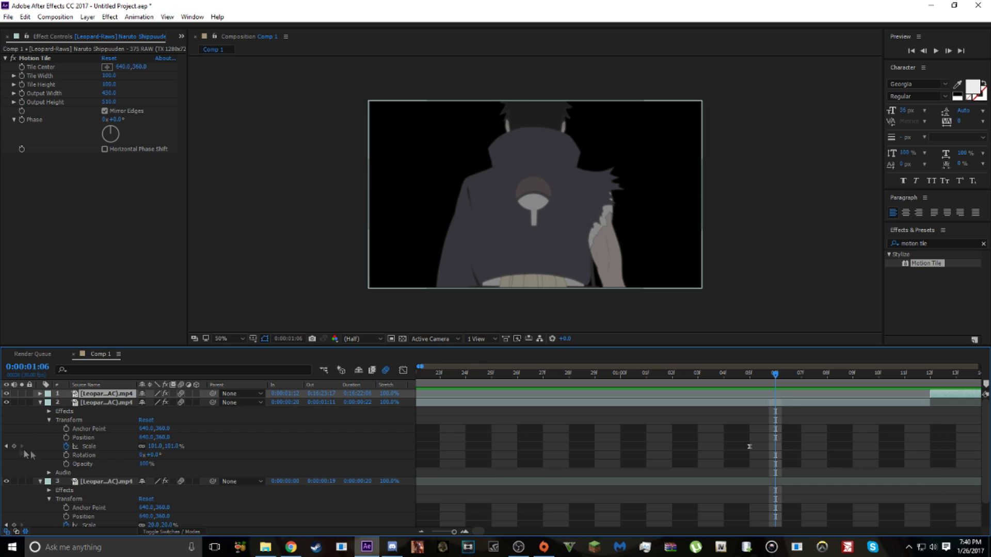
click(6, 447)
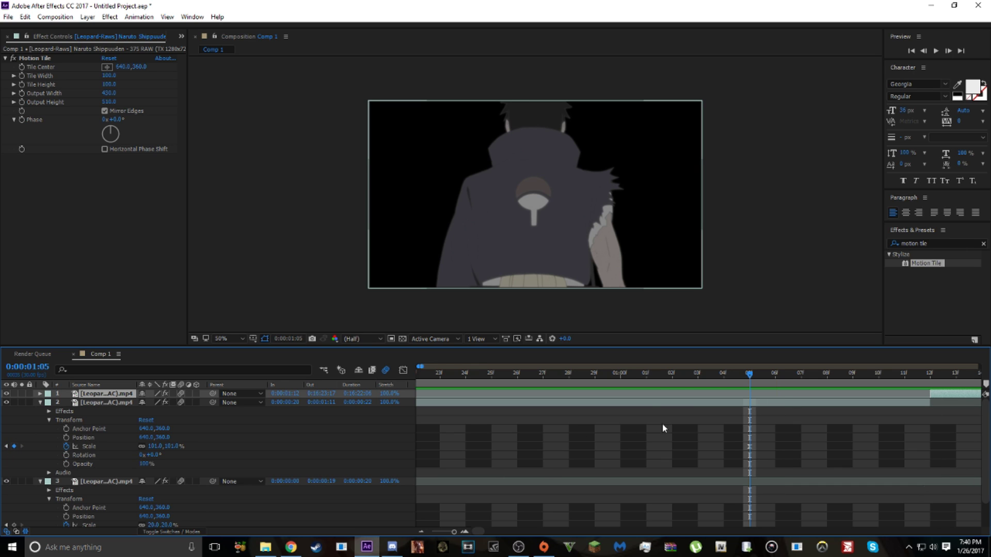
click(764, 381)
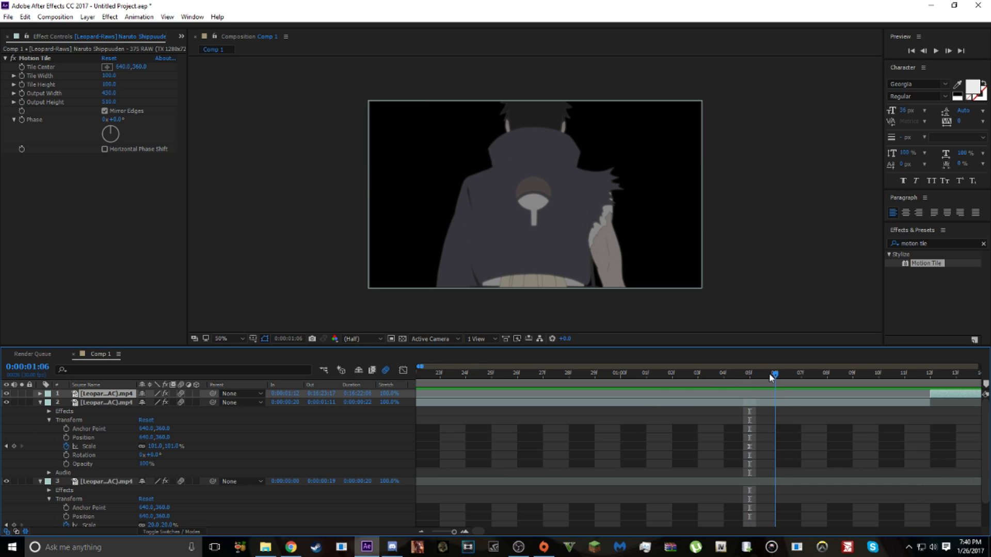
click(14, 446)
- Set the second clip's Scale to about 327% at 0:00:01:12
drag(781, 377, 968, 387)
key(Page_Up)
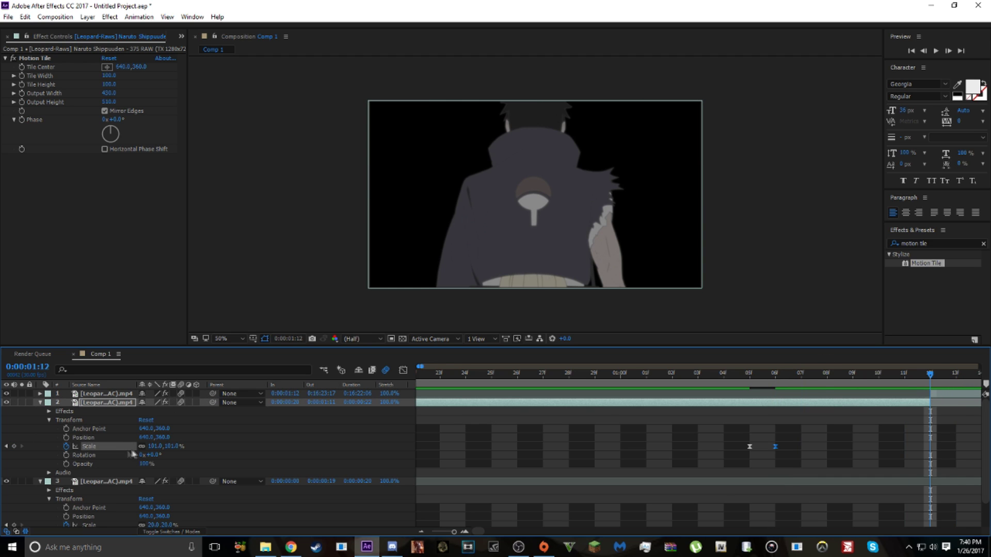
drag(168, 446, 248, 446)
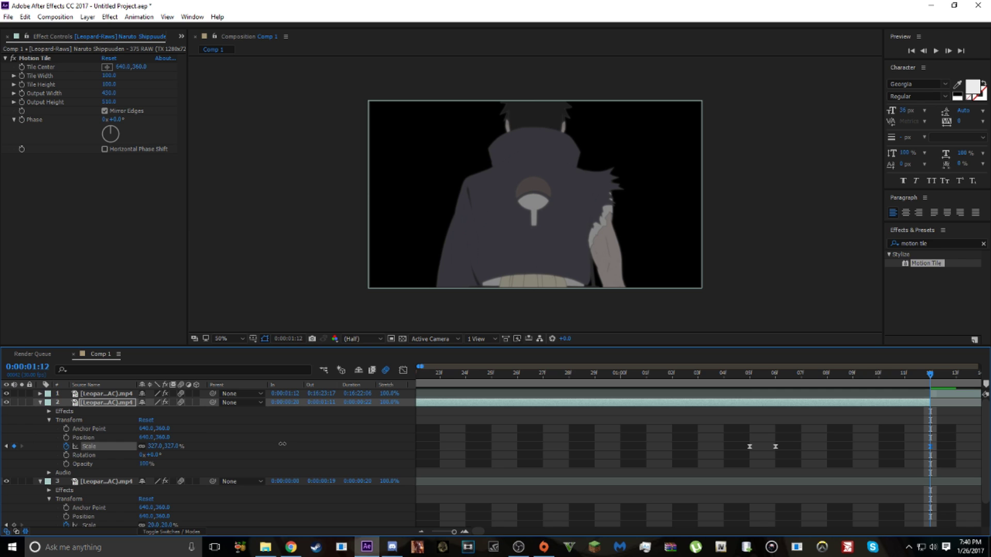
- Show the second clip's Scale curve in the Graph Editor and step forward from 0:00:01:06 to 0:00:01:09
drag(938, 376, 776, 445)
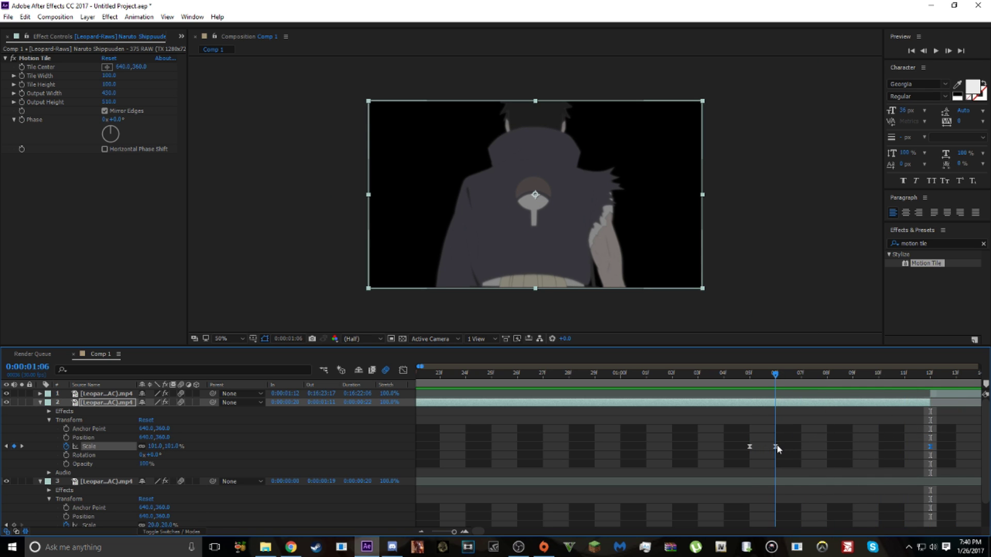
click(775, 446)
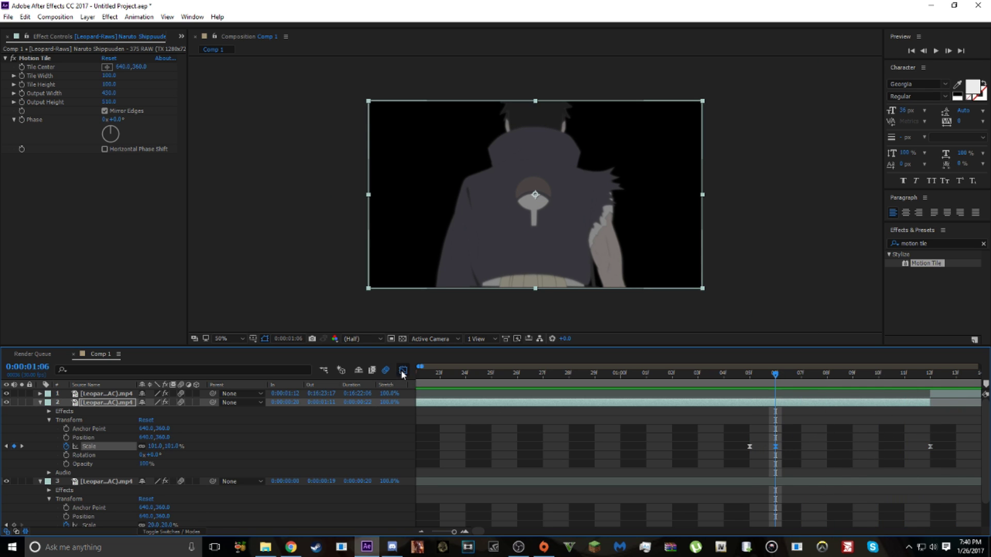
click(403, 370)
click(948, 51)
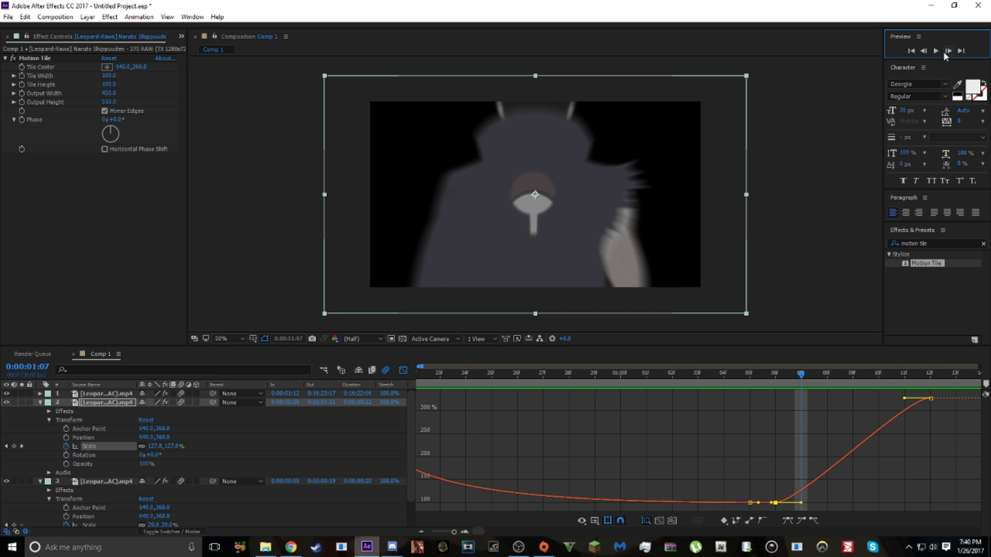
click(947, 50)
click(948, 51)
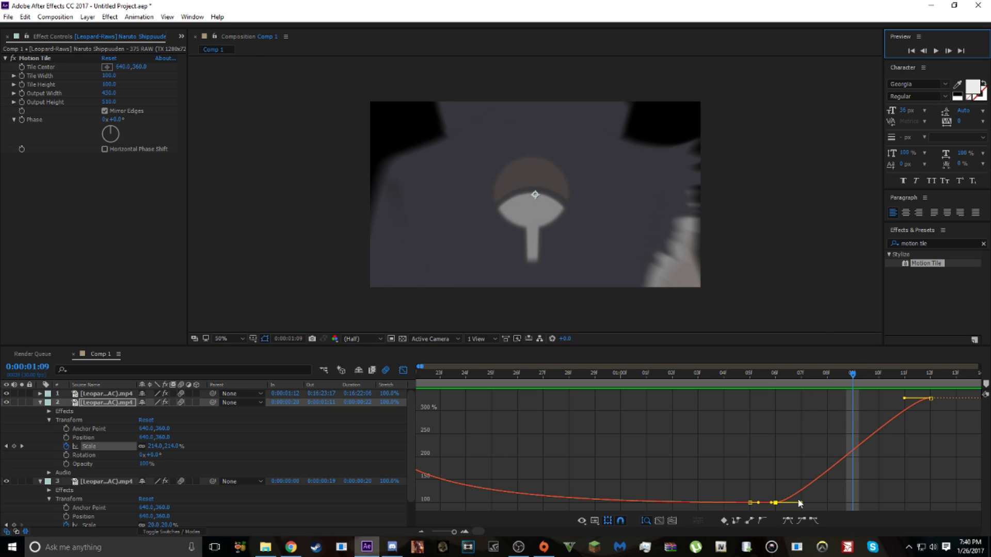
drag(945, 508, 944, 517)
click(944, 483)
click(923, 405)
drag(929, 398, 929, 396)
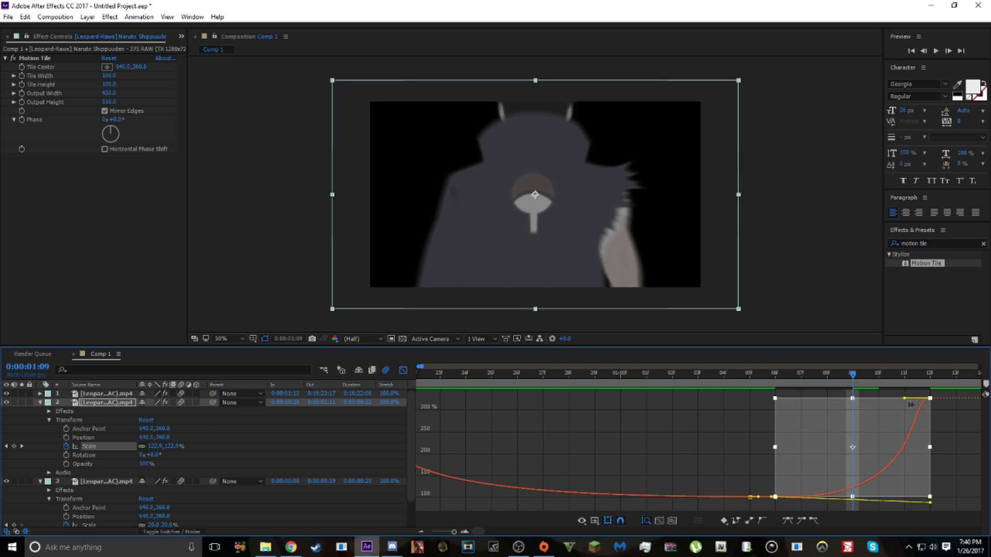
- Apply Easy Ease to the Scale keyframes at 0:00:01:06 and 0:00:01:12, and bend the curve to rise steeply just before 0:00:01:12
click(783, 519)
click(974, 473)
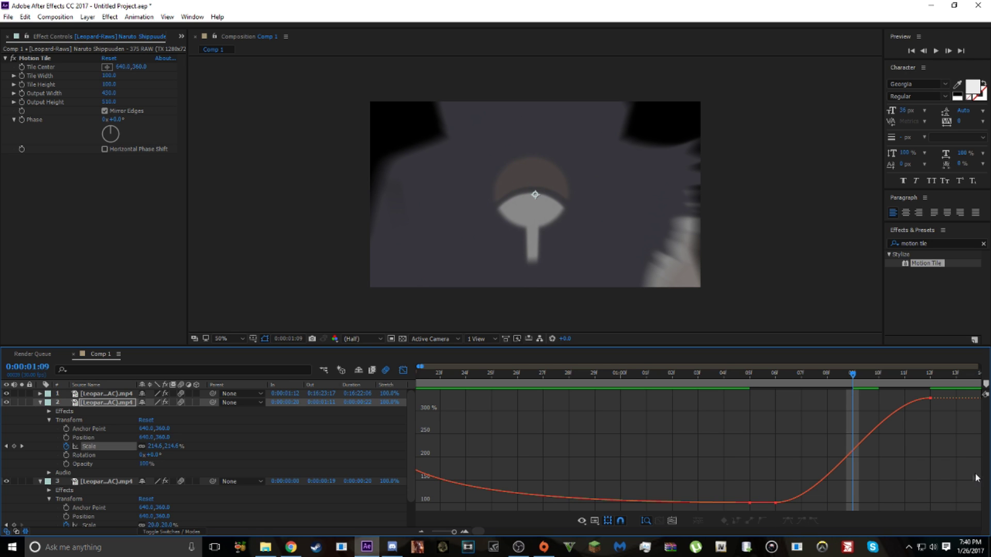
click(788, 503)
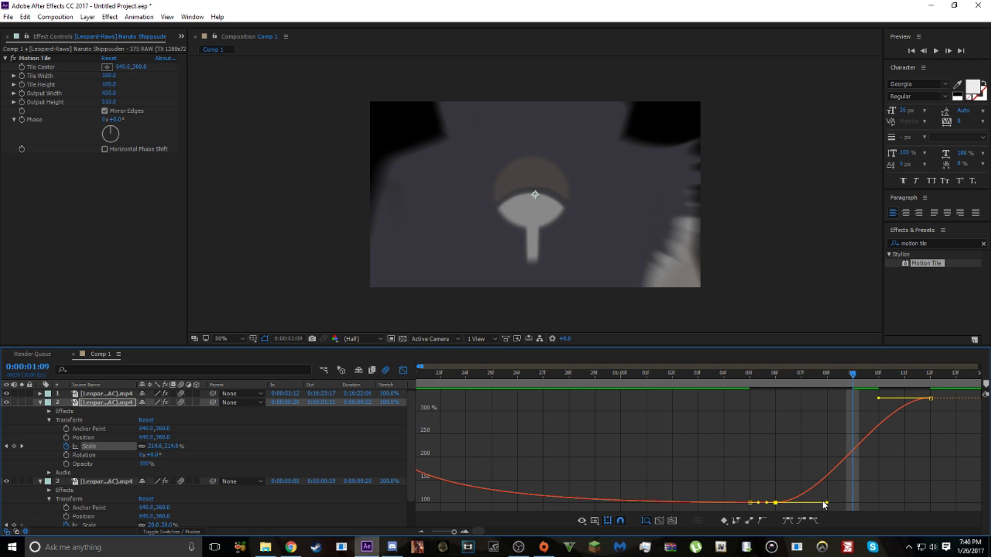
drag(827, 503, 944, 504)
drag(883, 400, 900, 466)
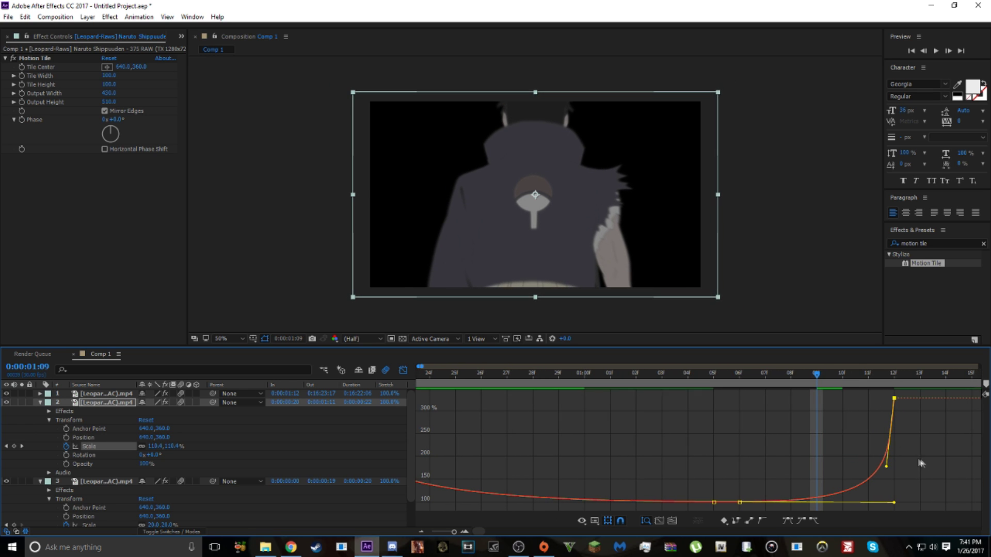
- Play back from 0:00:00:18 and step back and forth through the frames to examine both zooms against the Scale curve
drag(816, 379, 375, 454)
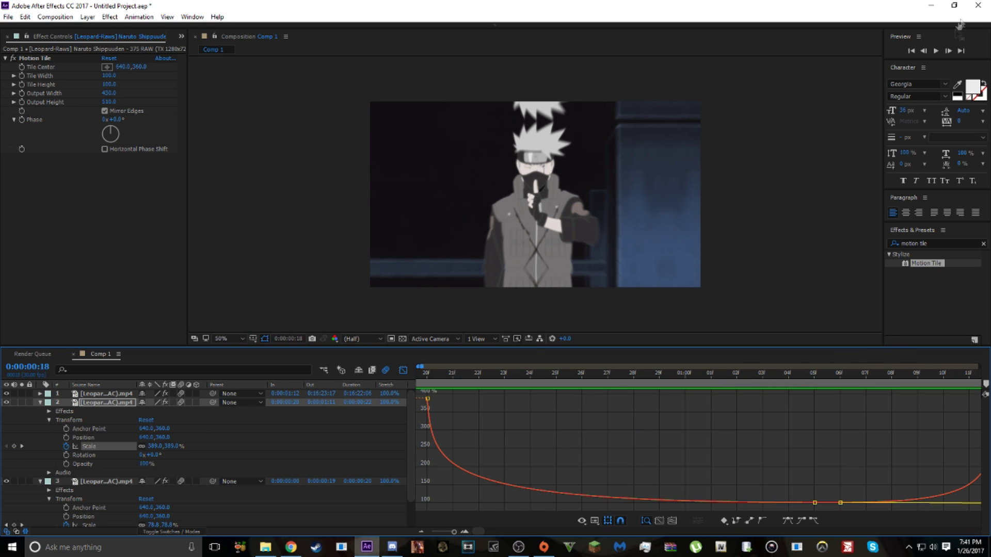
click(935, 51)
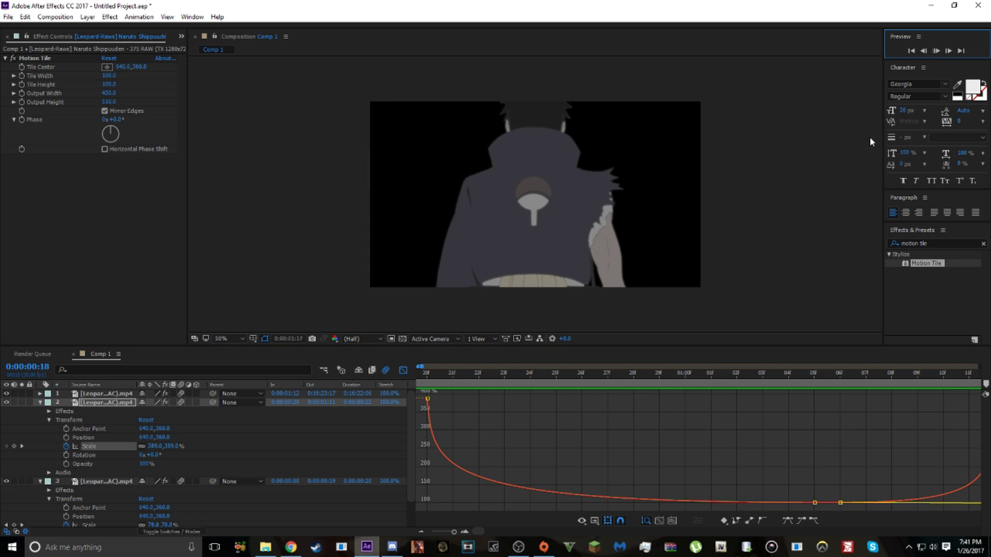
drag(768, 376, 555, 418)
key(Page_Down)
key(Page_Down)
key(Page_Down)
key(Page_Down)
key(Page_Down)
key(Page_Down)
key(Page_Down)
key(Page_Down)
key(Page_Down)
key(Page_Down)
key(Page_Down)
key(Page_Down)
key(Page_Down)
key(Page_Down)
key(Page_Down)
key(Page_Down)
key(Page_Down)
key(Page_Down)
key(Page_Down)
key(Page_Down)
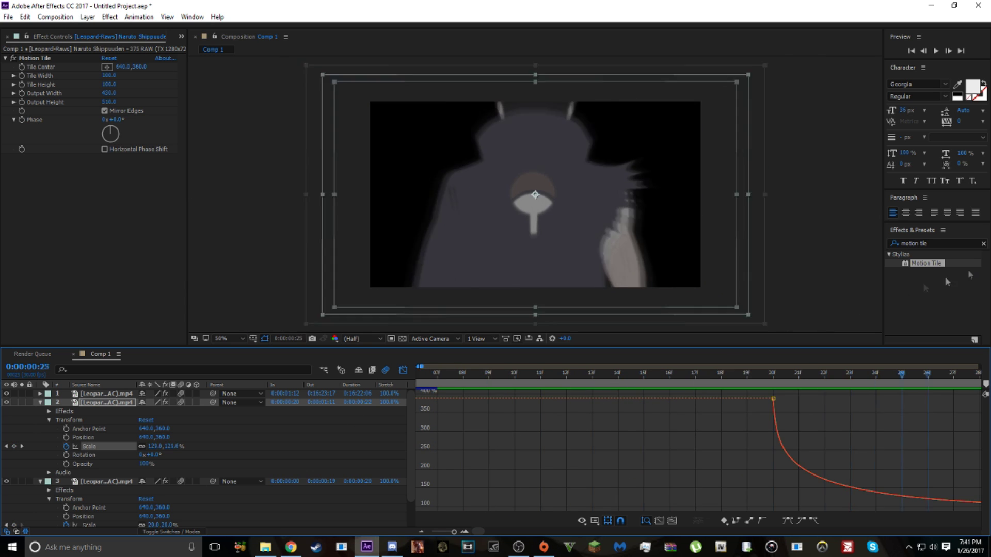
key(Page_Down)
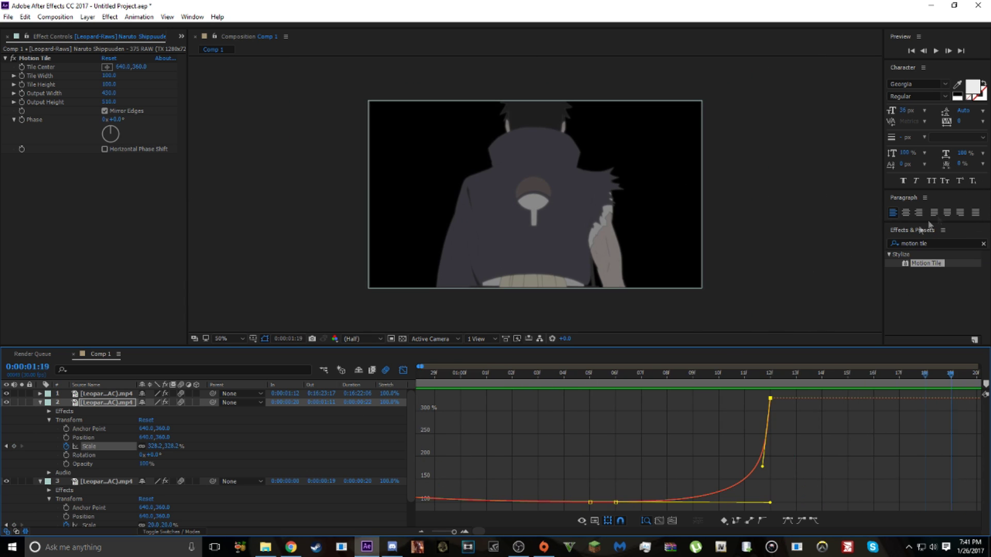
key(Page_Up)
key(Page_Down)
key(Page_Down)
key(Page_Down)
key(Page_Down)
key(Page_Down)
key(Page_Down)
key(Page_Down)
key(Page_Down)
key(Page_Down)
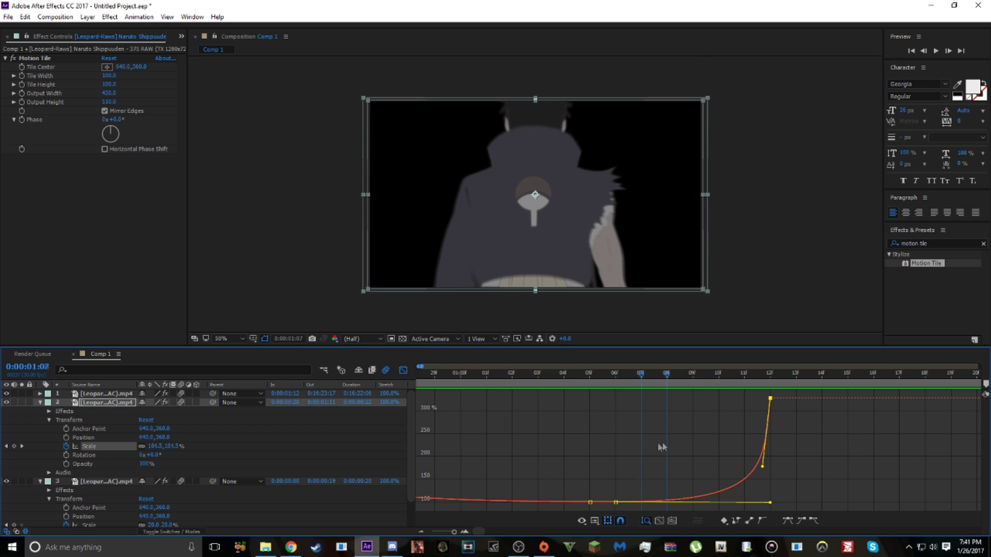
key(Page_Up)
key(Page_Up)
key(Page_Up)
key(Page_Up)
key(Page_Up)
key(Page_Up)
key(Page_Up)
key(Page_Up)
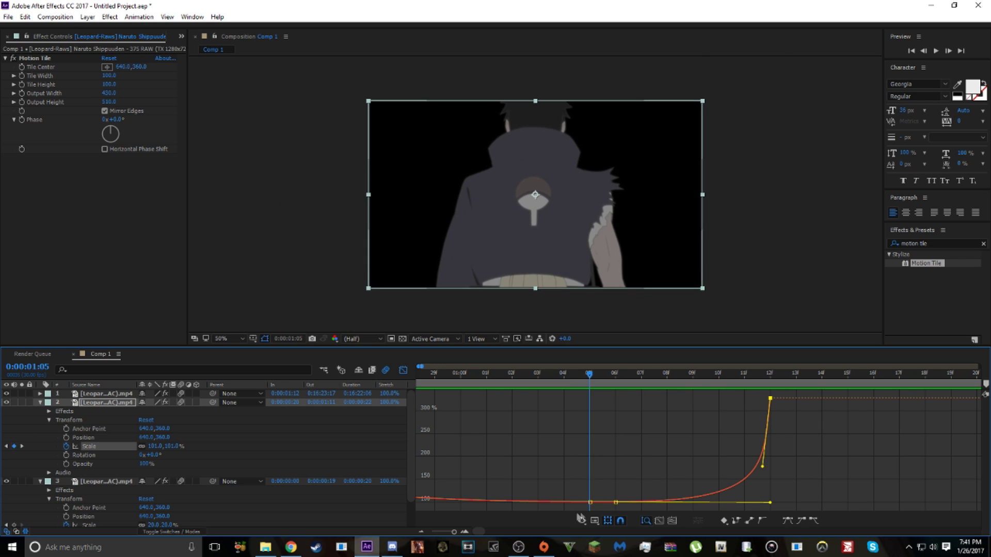
key(Page_Down)
key(Page_Down)
key(Page_Up)
key(Page_Up)
key(Page_Up)
key(Page_Up)
- Scrub through the transition around 0:00:00:20 and the following curve, and preview the result
drag(478, 473, 737, 419)
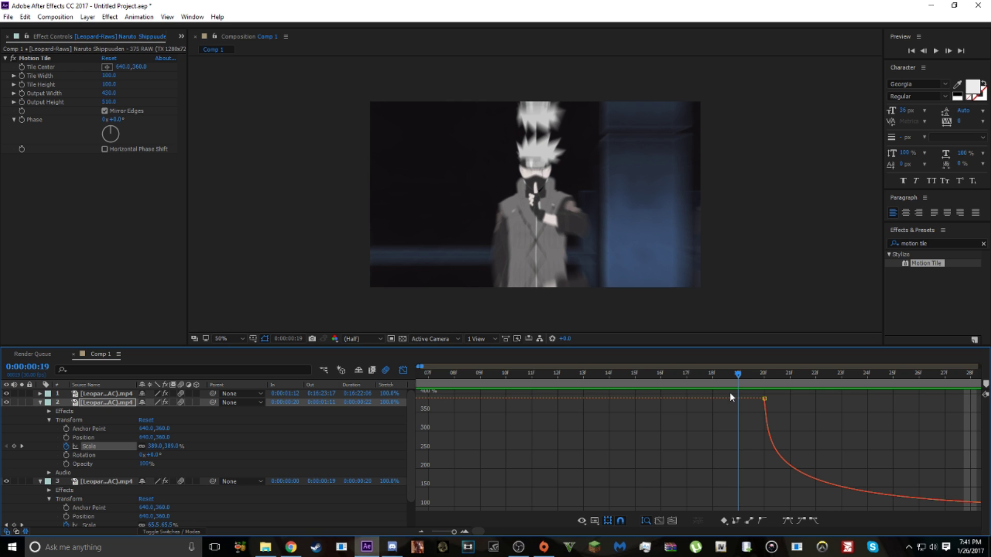
drag(806, 438, 462, 486)
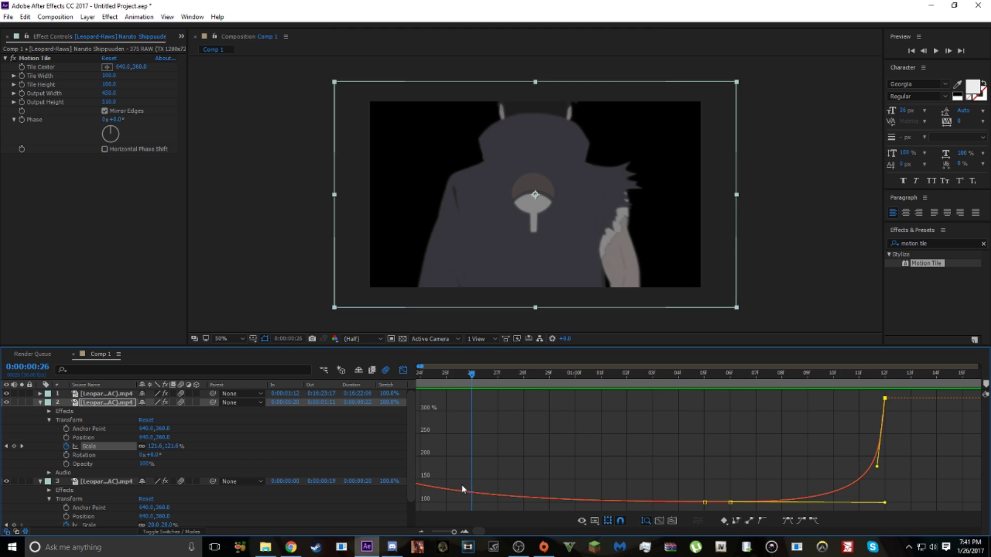
key(space)
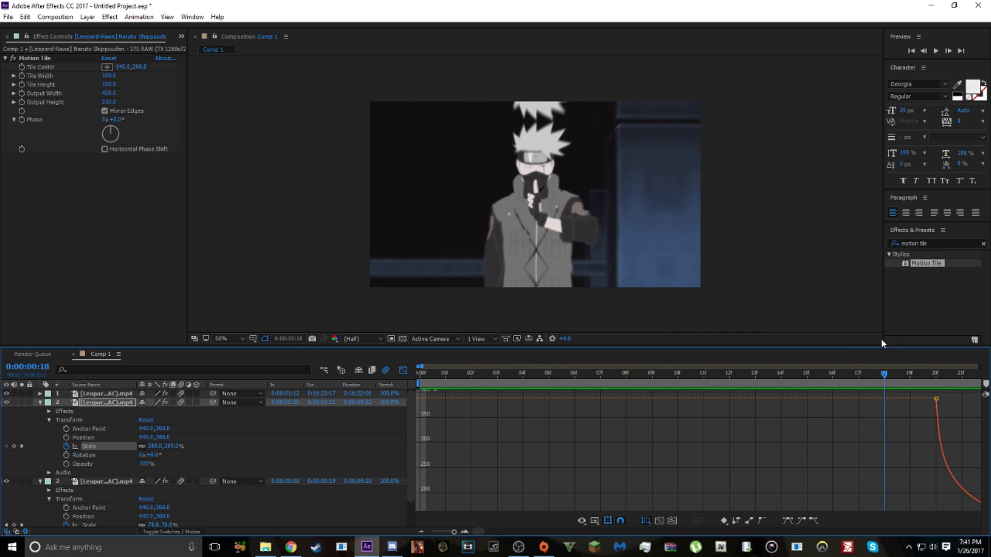